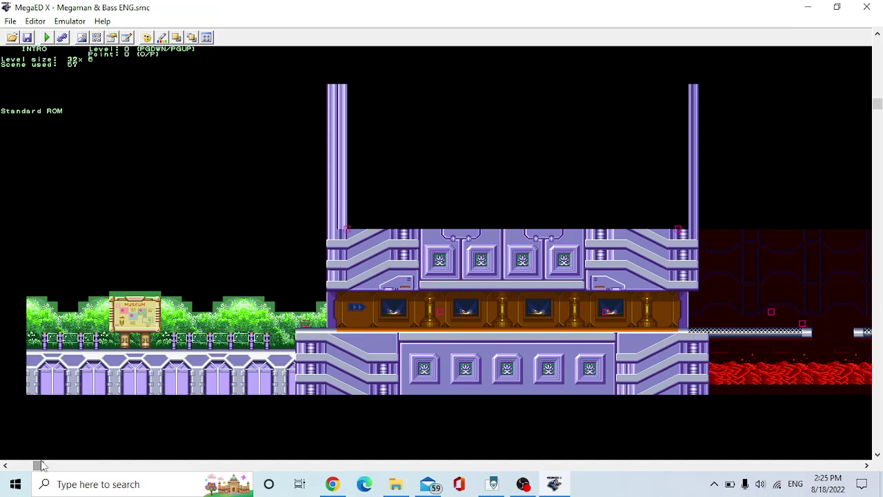
Step: Review the intro level's events one after another in the event editor up to block 1C, and close the editor
{"action": "left_click", "coordinate": [36, 22]}
{"action": "left_click", "coordinate": [66, 145]}
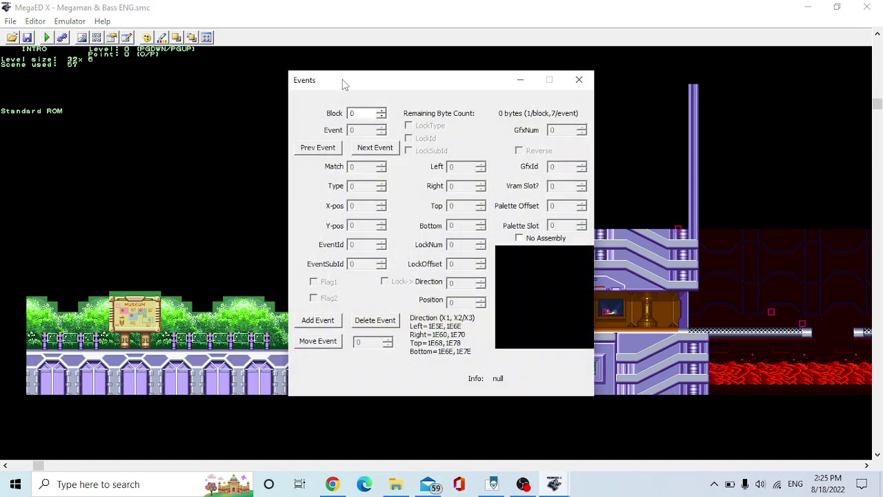
{"action": "left_click_drag", "start_coordinate": [345, 84], "coordinate": [572, 73]}
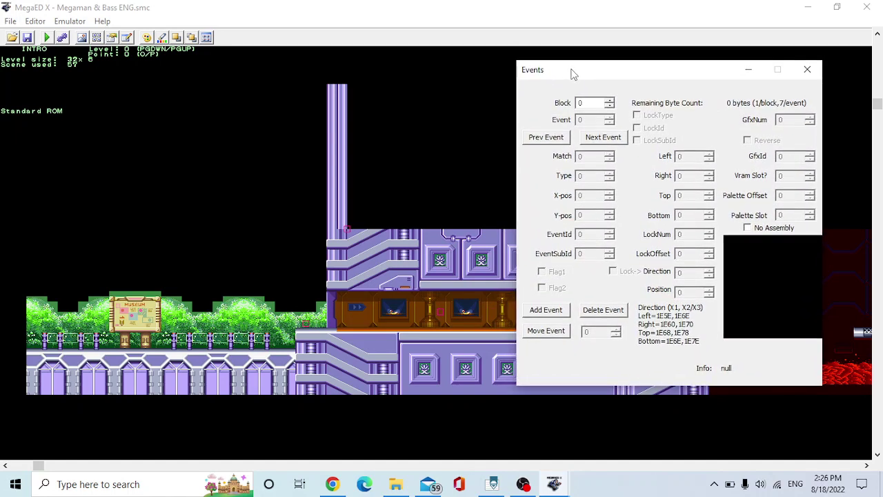
{"action": "left_click", "coordinate": [603, 137]}
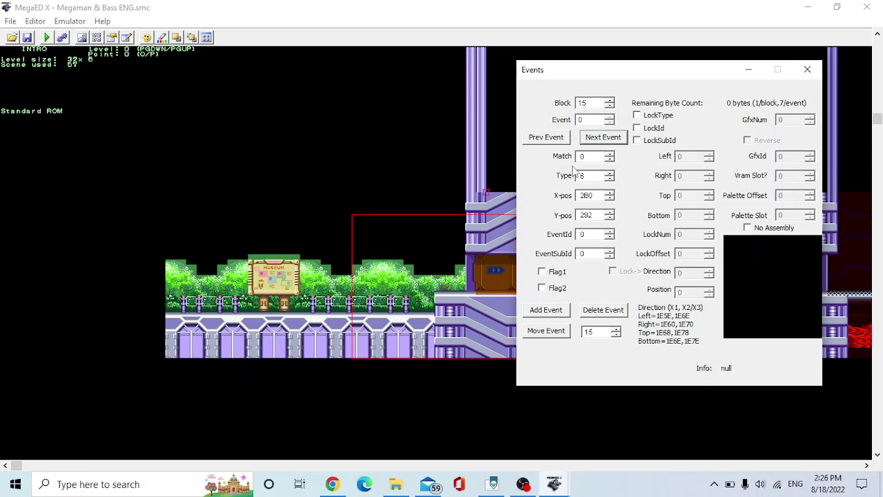
{"action": "left_click", "coordinate": [606, 138]}
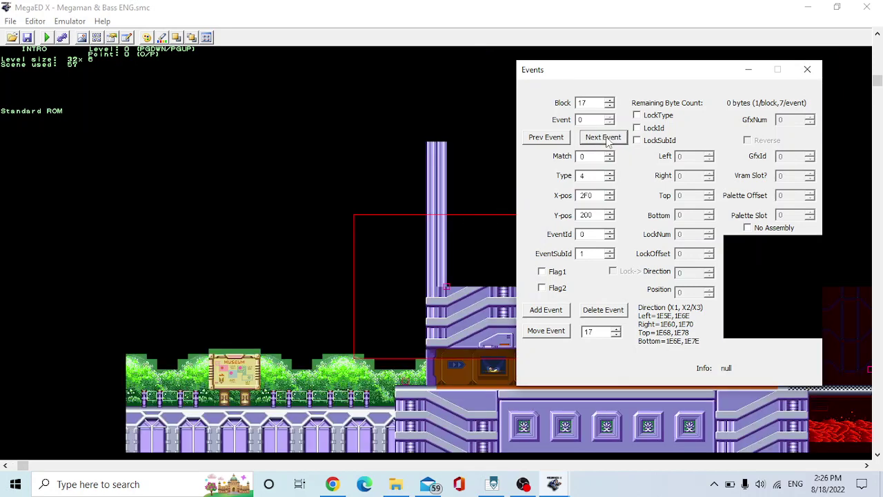
{"action": "left_click", "coordinate": [606, 139]}
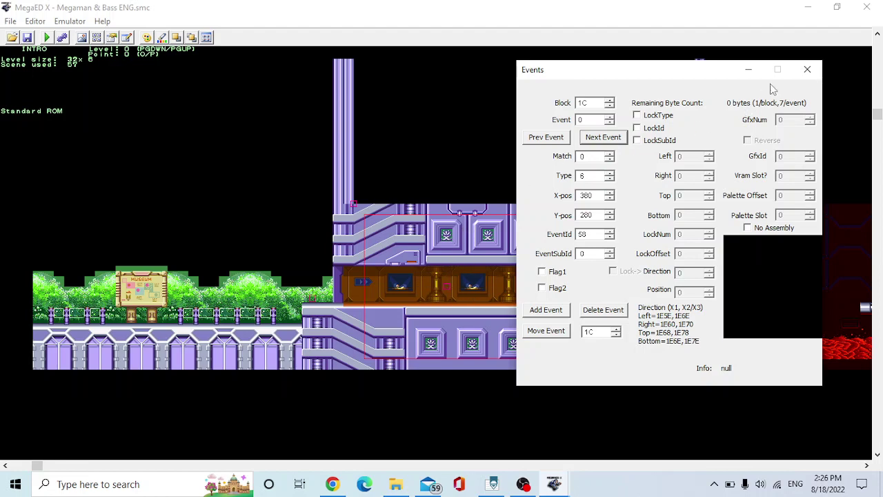
{"action": "left_click", "coordinate": [809, 70]}
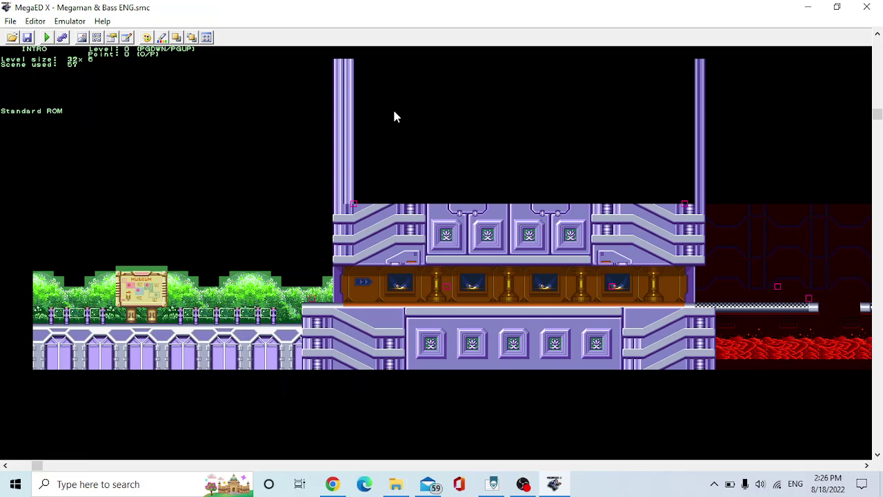
Step: Load the ROM file Mega Man X2 (USA).sfc from the snes folder
{"action": "left_click", "coordinate": [11, 21]}
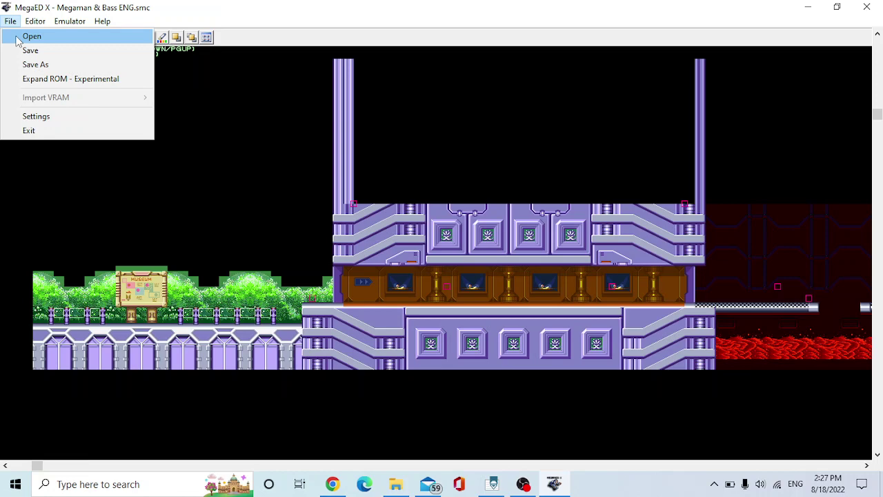
{"action": "left_click", "coordinate": [31, 37]}
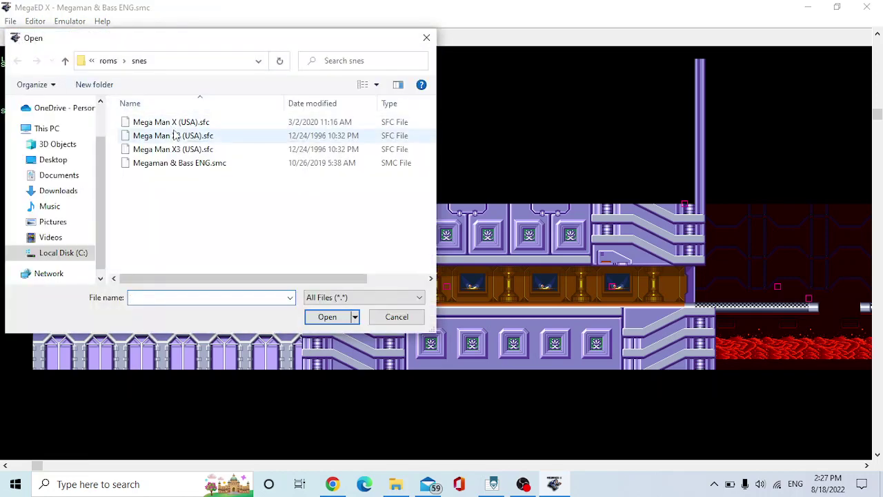
{"action": "left_click", "coordinate": [174, 135]}
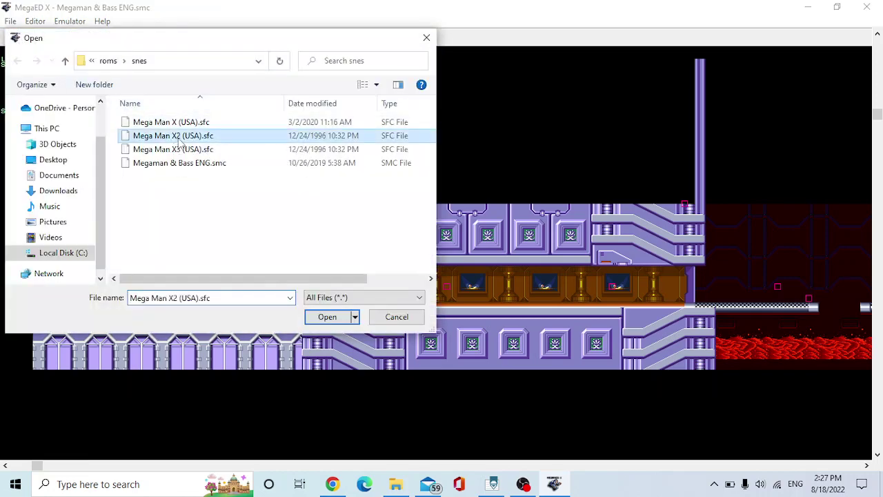
{"action": "left_click", "coordinate": [324, 321]}
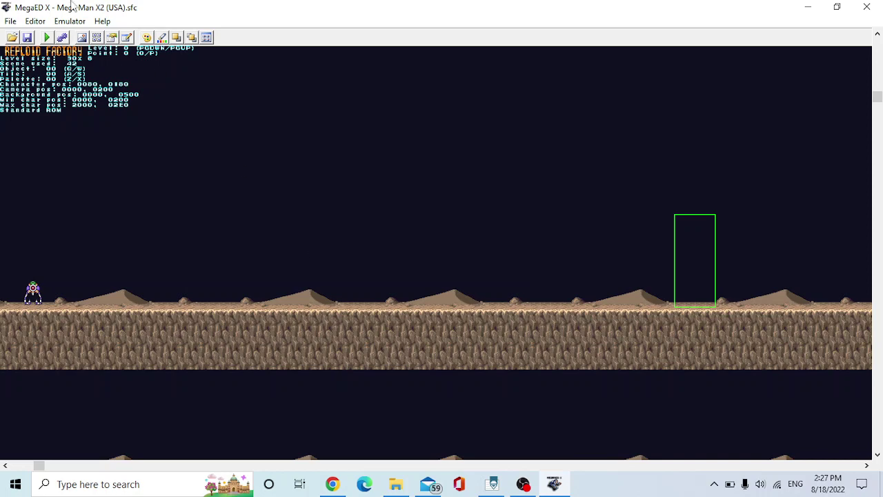
Step: Review the Reploid Factory level's events in the event editor up to block 8, and close the editor
{"action": "left_click", "coordinate": [35, 21]}
{"action": "left_click", "coordinate": [82, 162]}
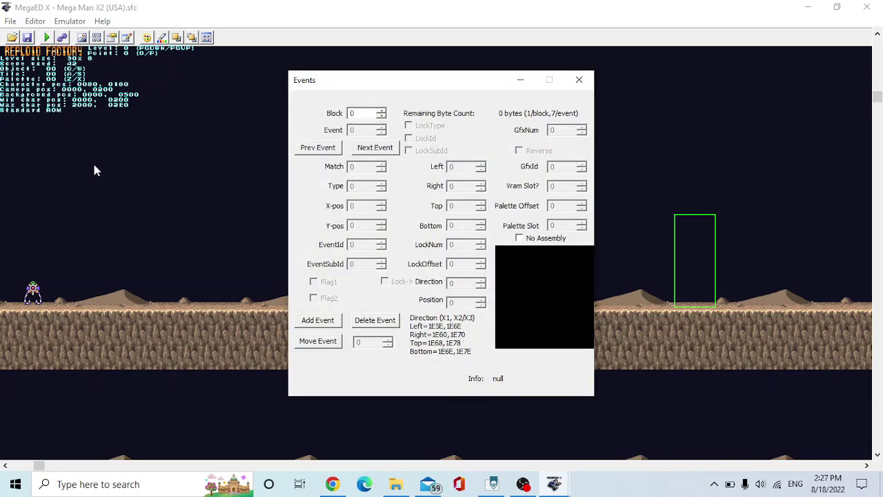
{"action": "left_click", "coordinate": [382, 149]}
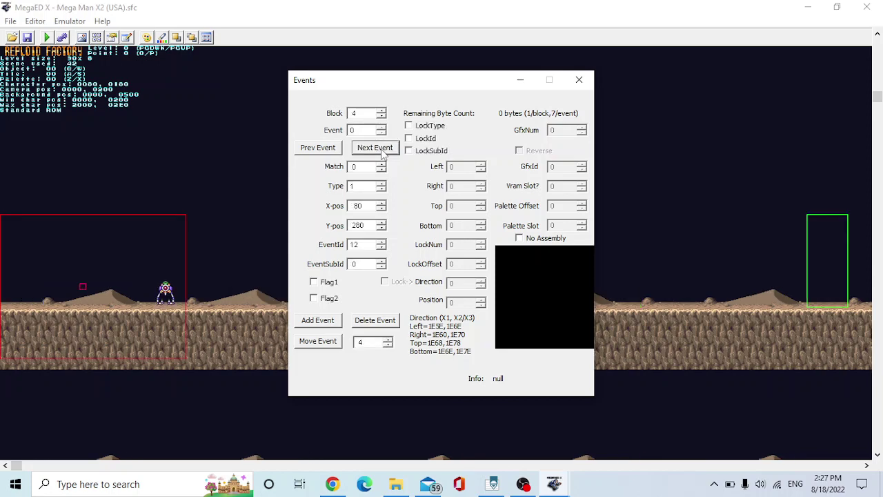
{"action": "left_click", "coordinate": [383, 149]}
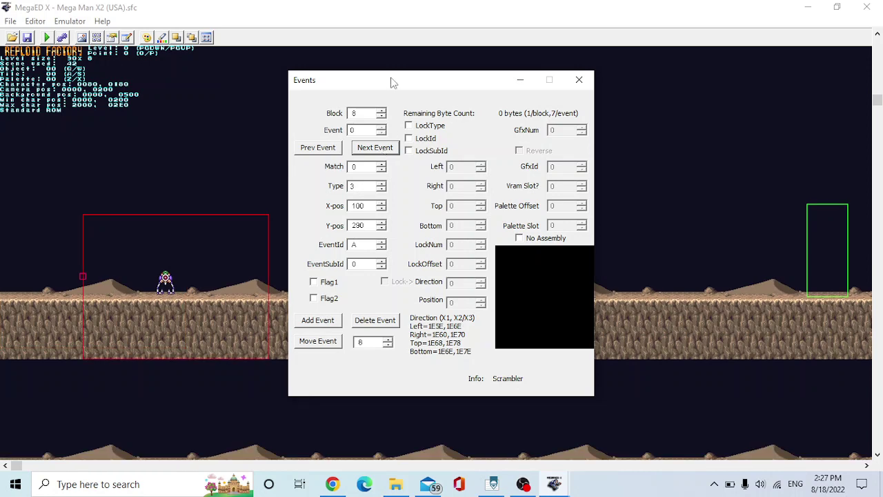
{"action": "left_click_drag", "start_coordinate": [392, 80], "coordinate": [555, 44]}
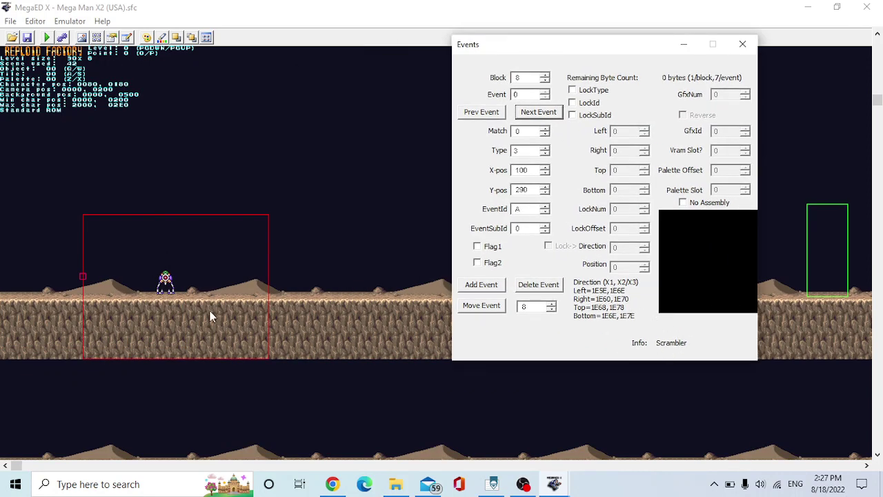
{"action": "left_click_drag", "start_coordinate": [609, 48], "coordinate": [492, 100]}
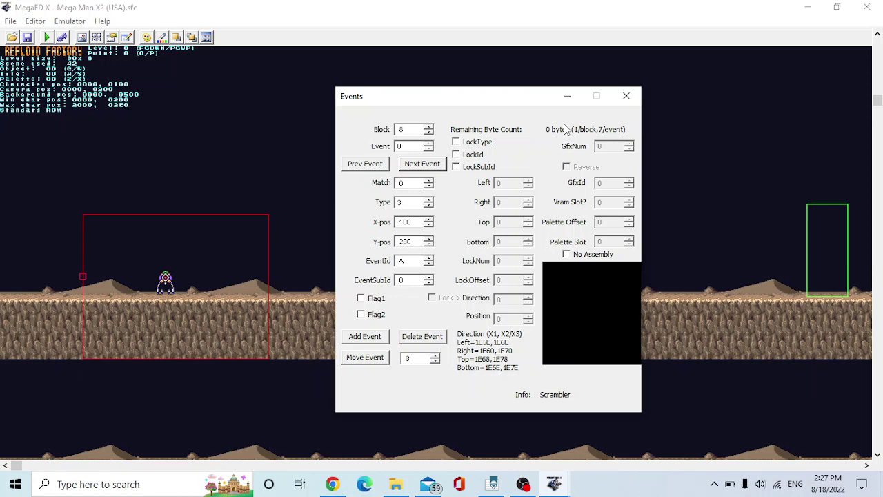
{"action": "left_click", "coordinate": [625, 96]}
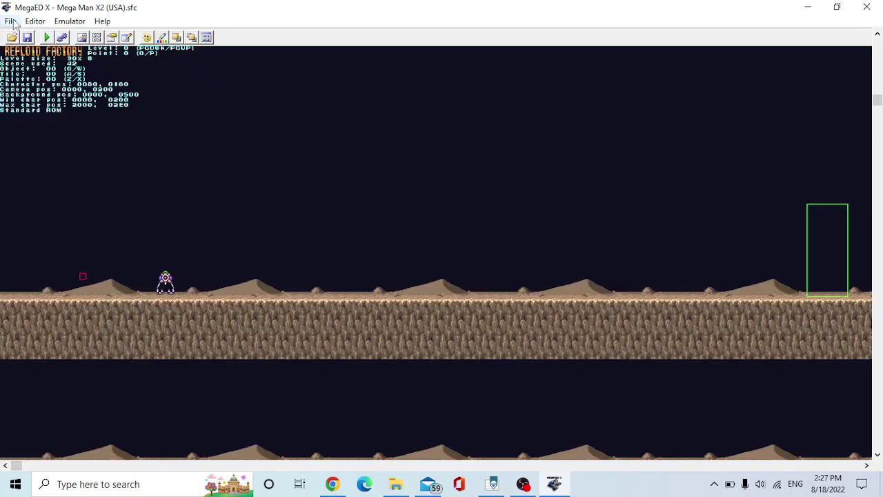
Step: Expand the Mega Man X2 ROM with the experimental expansion option and acknowledge the message
{"action": "left_click", "coordinate": [11, 22]}
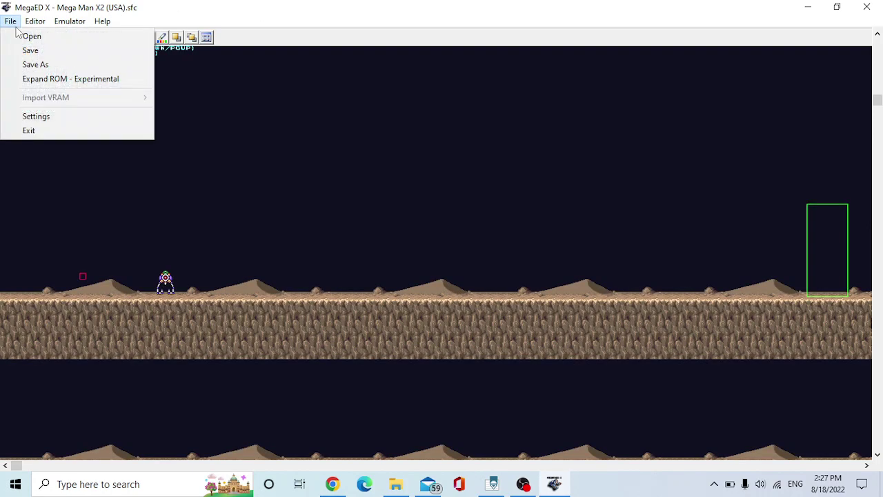
{"action": "left_click", "coordinate": [31, 79]}
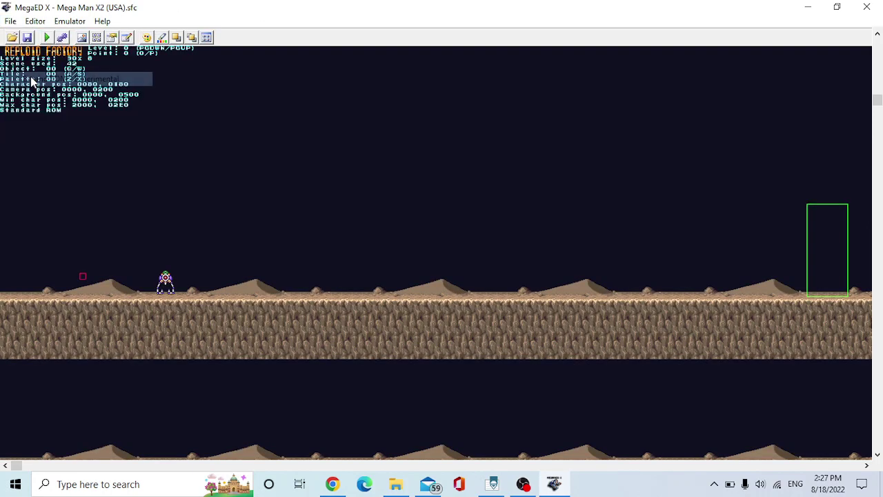
{"action": "left_click", "coordinate": [466, 287]}
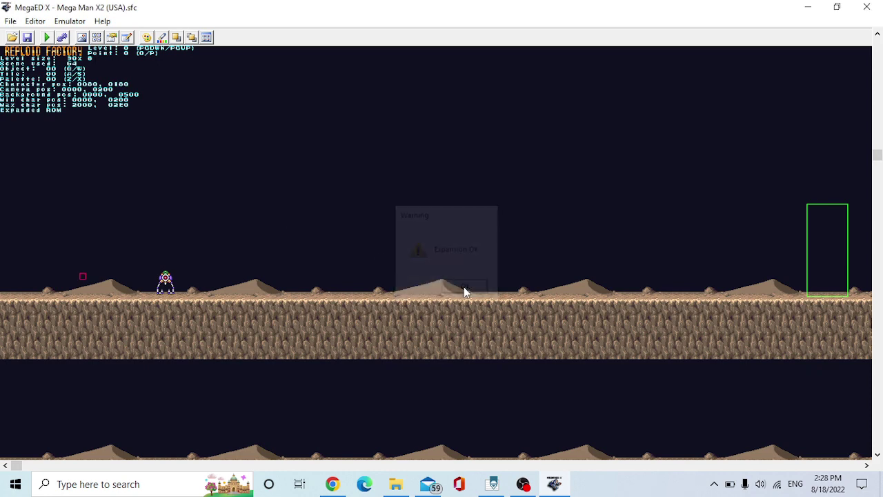
Step: Inspect the expanded ROM's remaining event byte count and its events up to block 28, and close the event editor
{"action": "left_click", "coordinate": [35, 21]}
{"action": "left_click", "coordinate": [66, 164]}
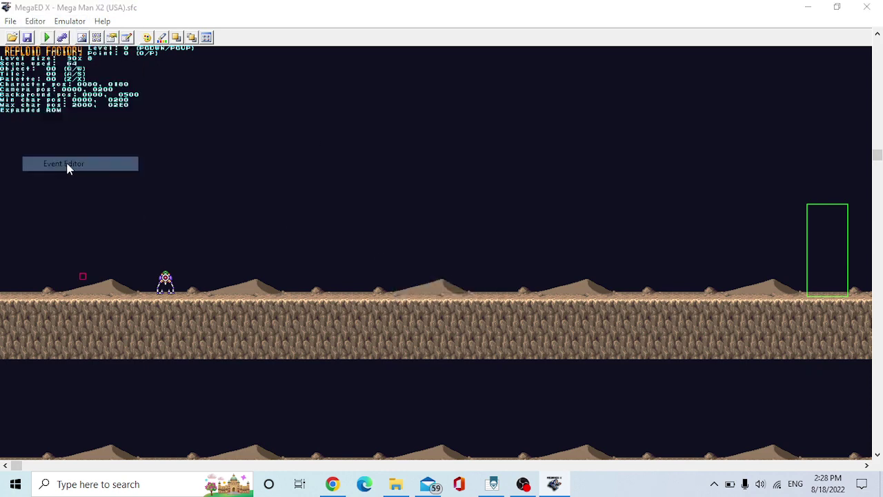
{"action": "left_click", "coordinate": [377, 153]}
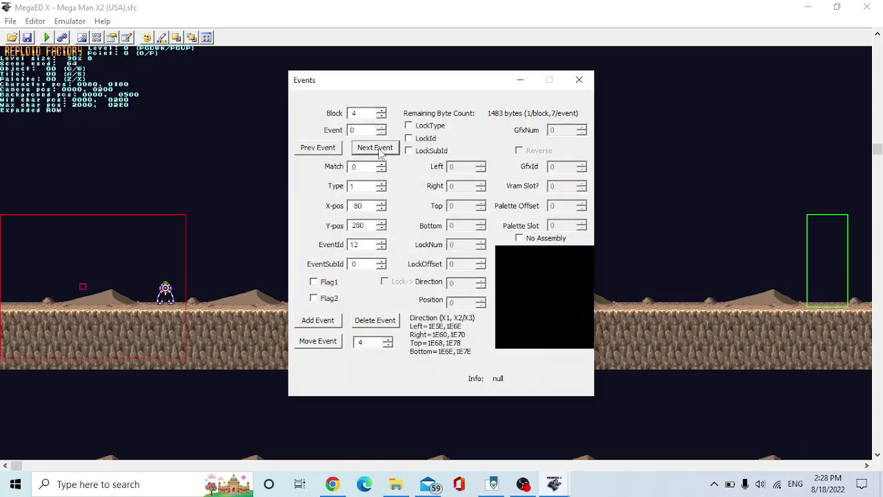
{"action": "left_click", "coordinate": [379, 153]}
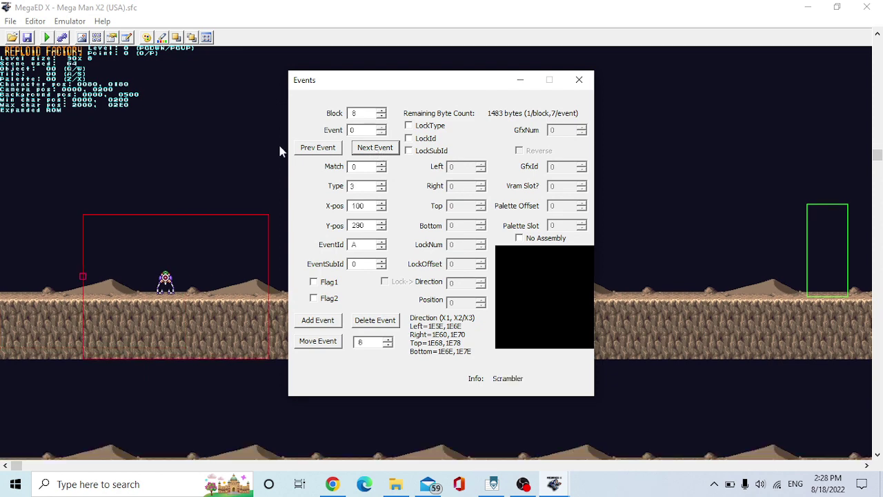
{"action": "left_click", "coordinate": [375, 147]}
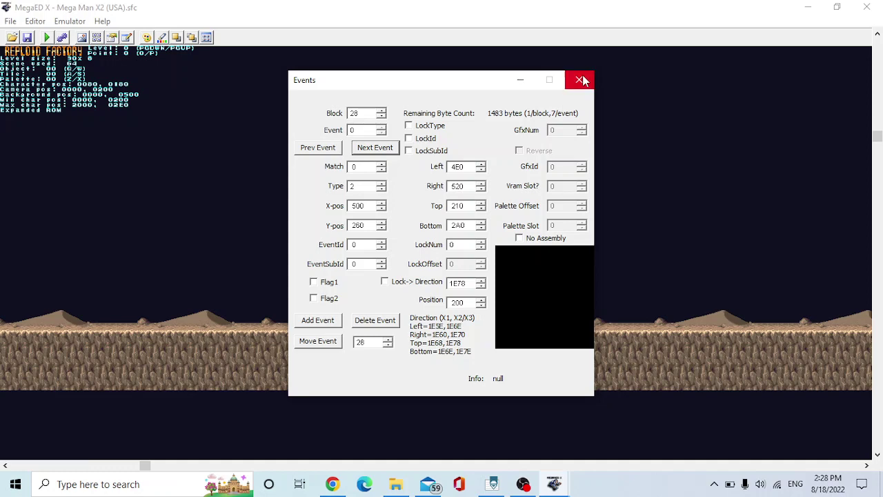
{"action": "left_click", "coordinate": [578, 79]}
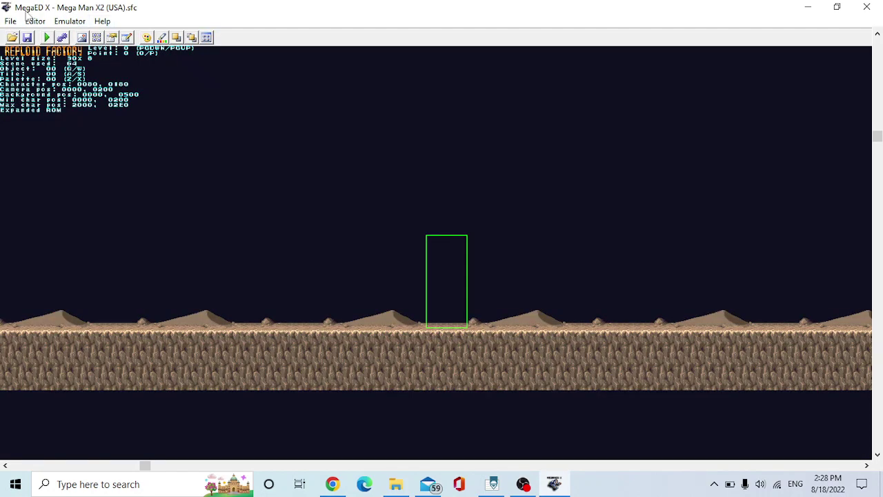
Step: Load the ROM file Mega Man X (USA).sfc from the snes folder
{"action": "left_click", "coordinate": [11, 20]}
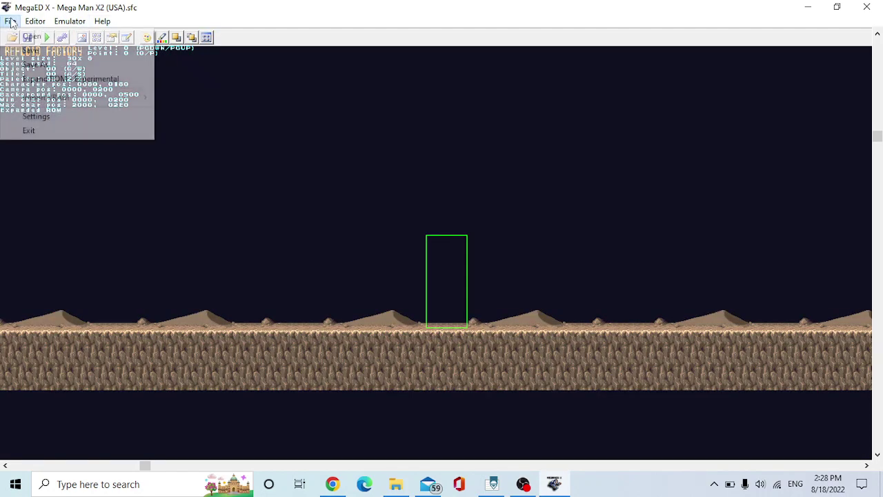
{"action": "left_click", "coordinate": [22, 36]}
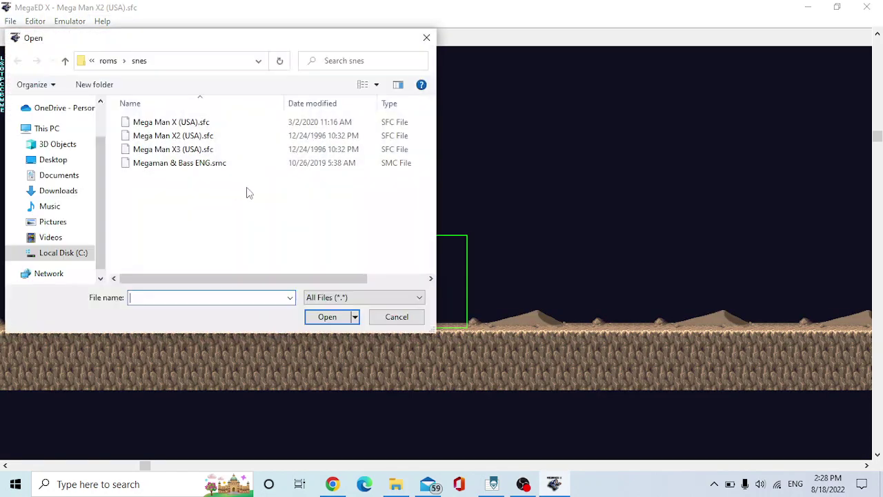
{"action": "left_click", "coordinate": [189, 123]}
{"action": "left_click", "coordinate": [319, 316]}
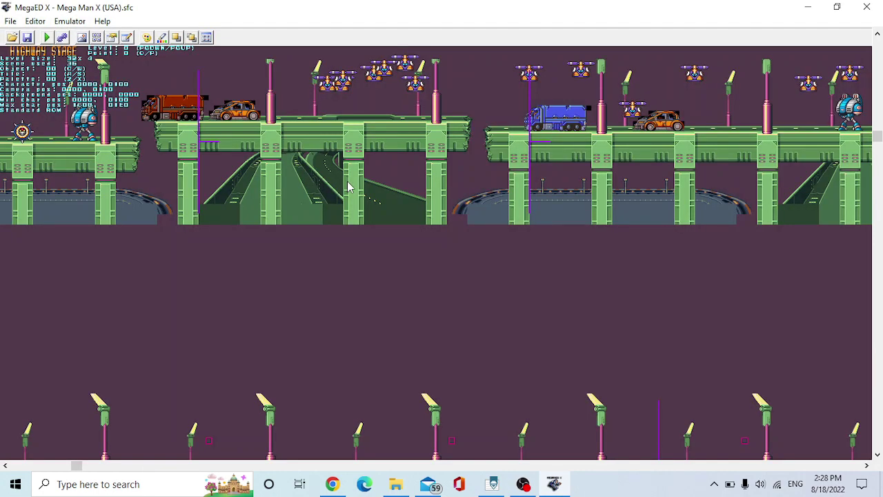
Step: Look through the Launch Octopus and Sting Chameleon levels, and return to the Highway Stage
{"action": "key", "text": "Page_Up"}
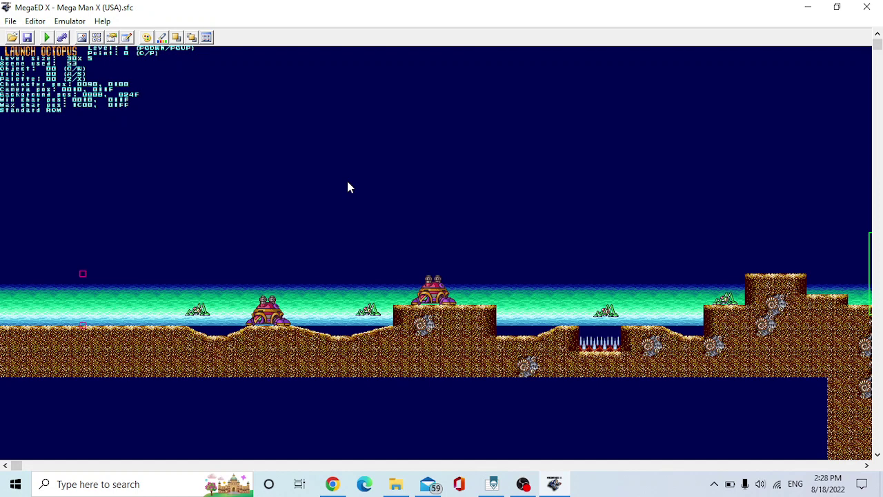
{"action": "key", "text": "Page_Down"}
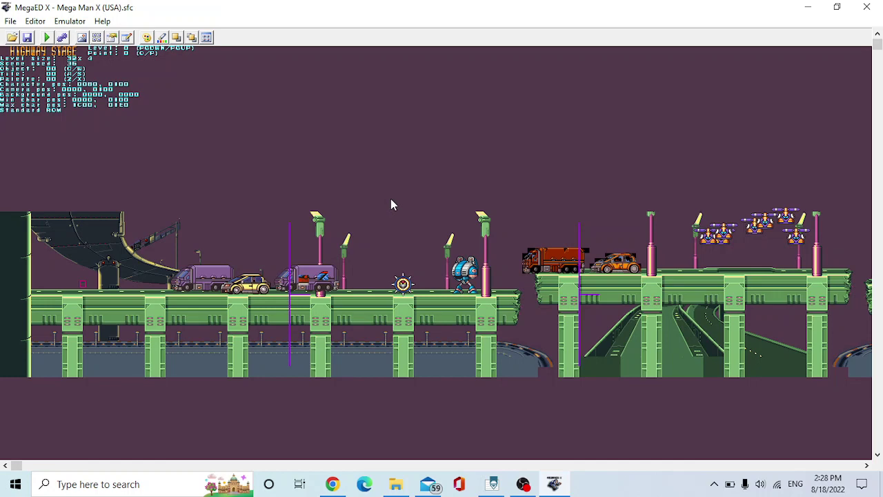
{"action": "key", "text": "Page_Up"}
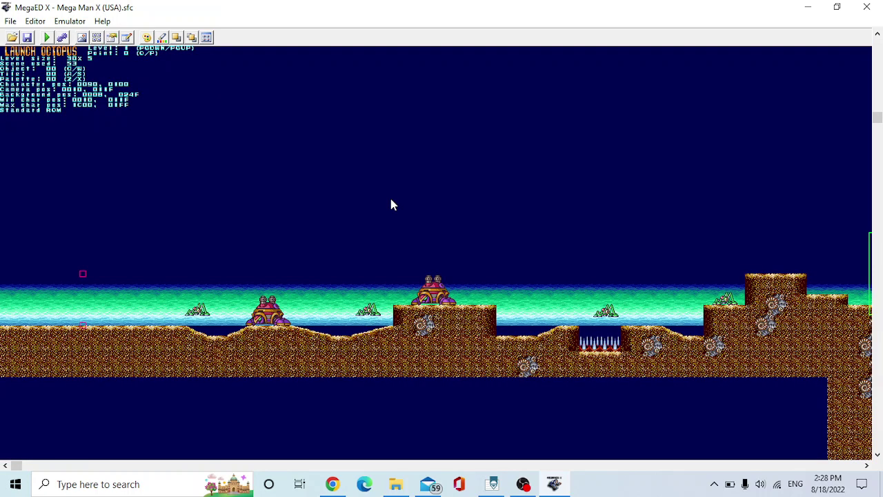
{"action": "key", "text": "Page_Up"}
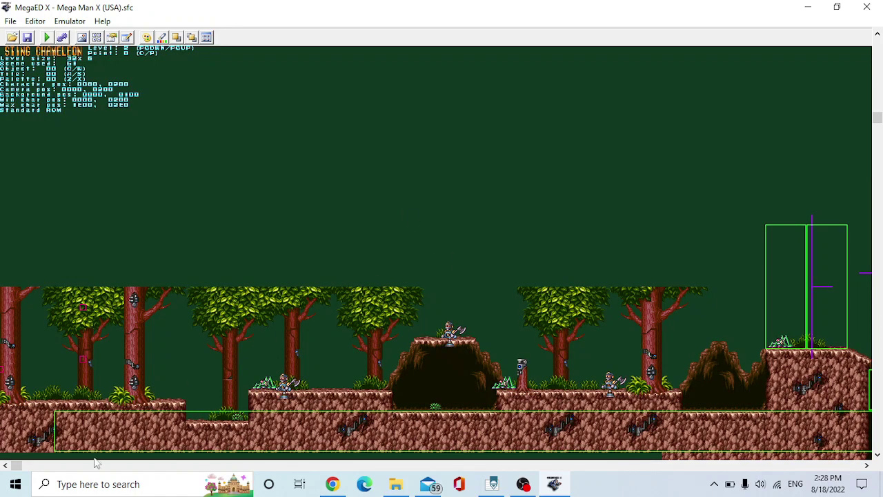
{"action": "left_click_drag", "start_coordinate": [93, 465], "coordinate": [749, 468]}
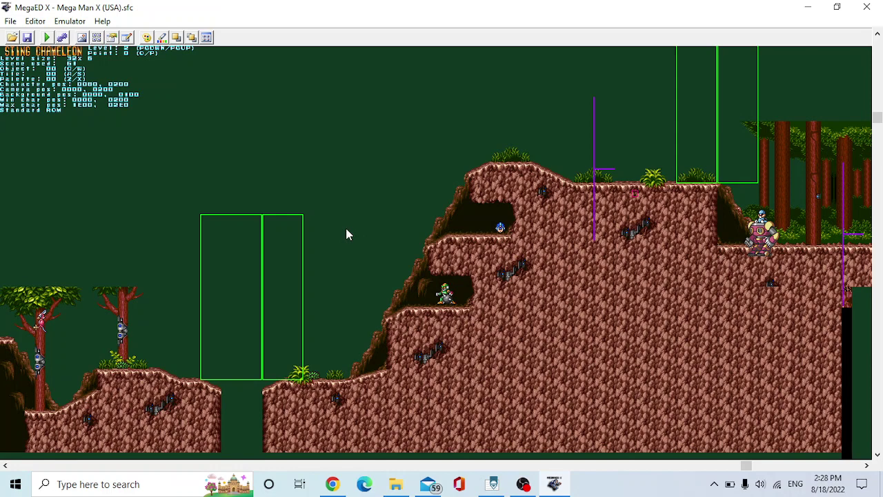
{"action": "key", "text": "Page_Down"}
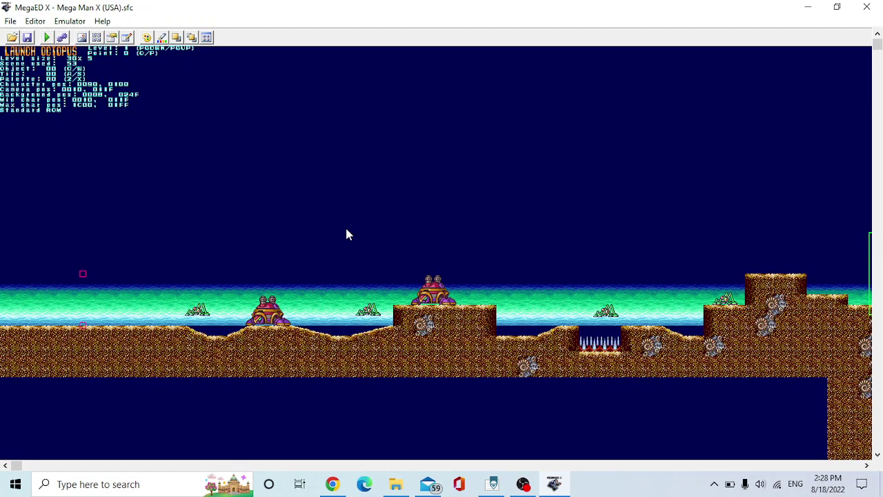
{"action": "key", "text": "Page_Down"}
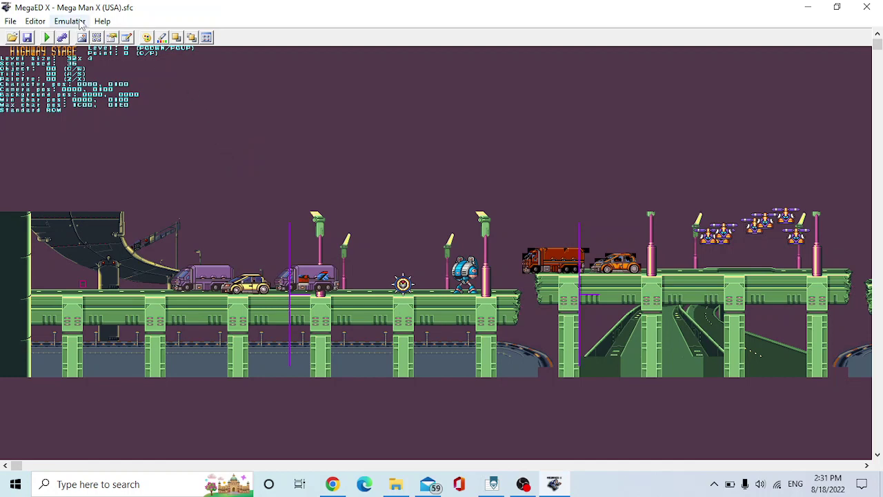
Step: Open the event editor for the Highway Stage and bring up the event at the first vertical purple line on the road
{"action": "left_click", "coordinate": [35, 20]}
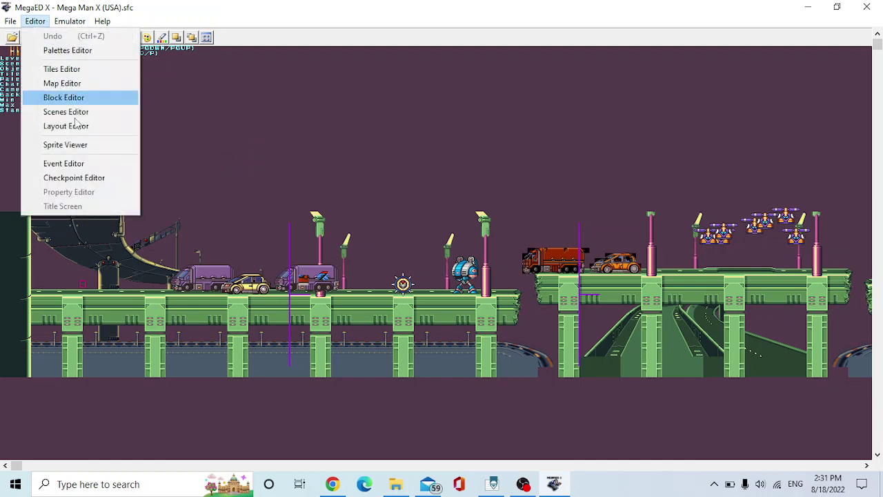
{"action": "left_click", "coordinate": [86, 163]}
{"action": "left_click_drag", "start_coordinate": [369, 86], "coordinate": [623, 78]}
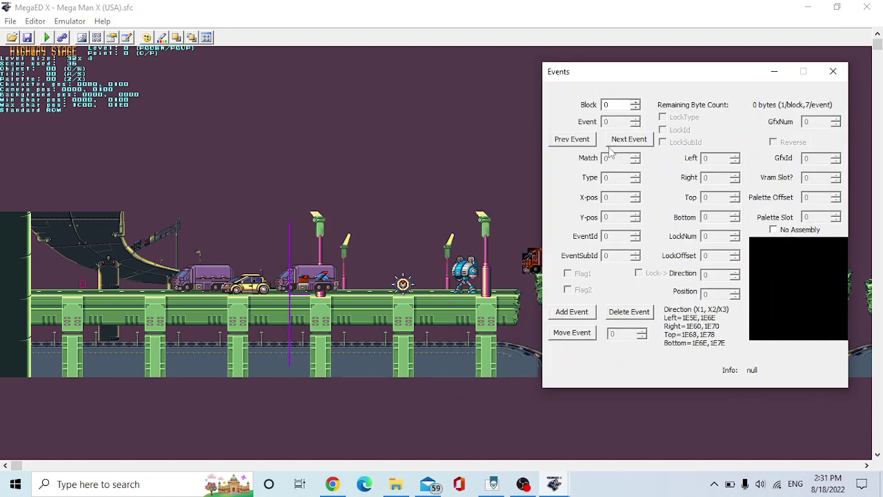
{"action": "left_click", "coordinate": [292, 296]}
{"action": "left_click", "coordinate": [293, 296]}
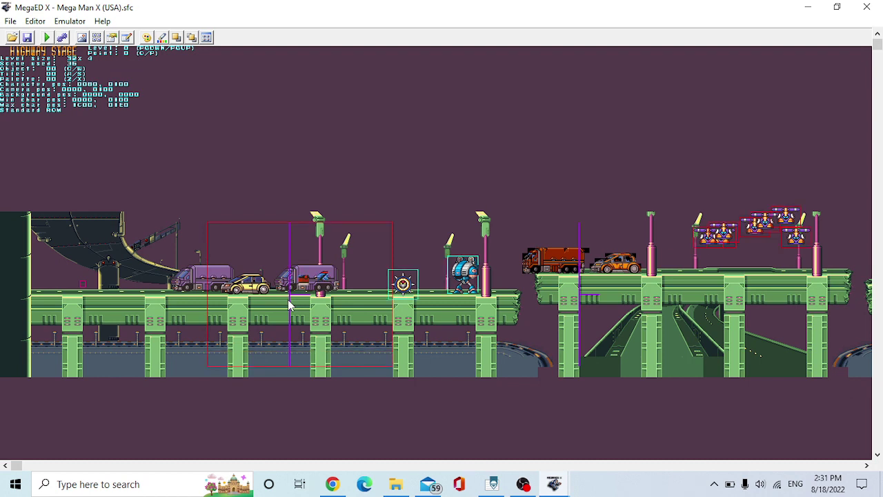
{"action": "mouse_move", "coordinate": [568, 488]}
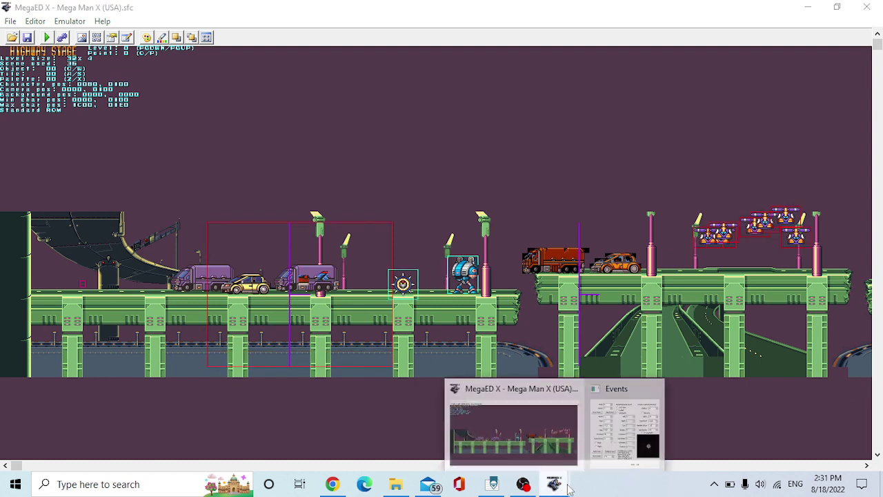
{"action": "left_click", "coordinate": [623, 425]}
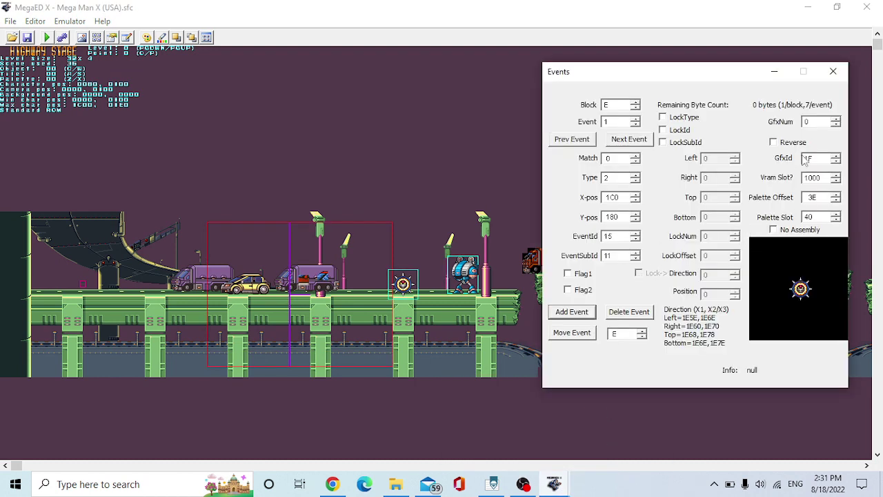
Step: Consult the Hoganmer notes in topics.txt and set the selected event's GfxId to 1 and Palette Offset to 4
{"action": "left_click", "coordinate": [492, 484]}
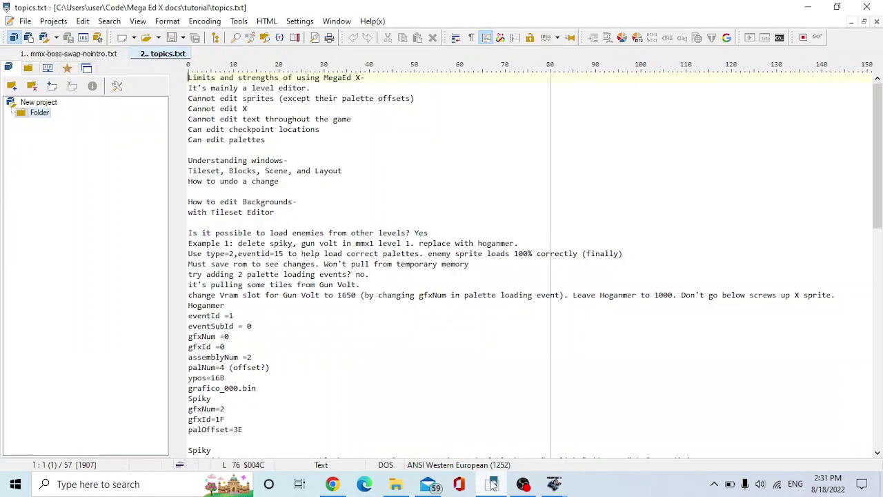
{"action": "left_click", "coordinate": [492, 484]}
{"action": "left_click", "coordinate": [822, 161]}
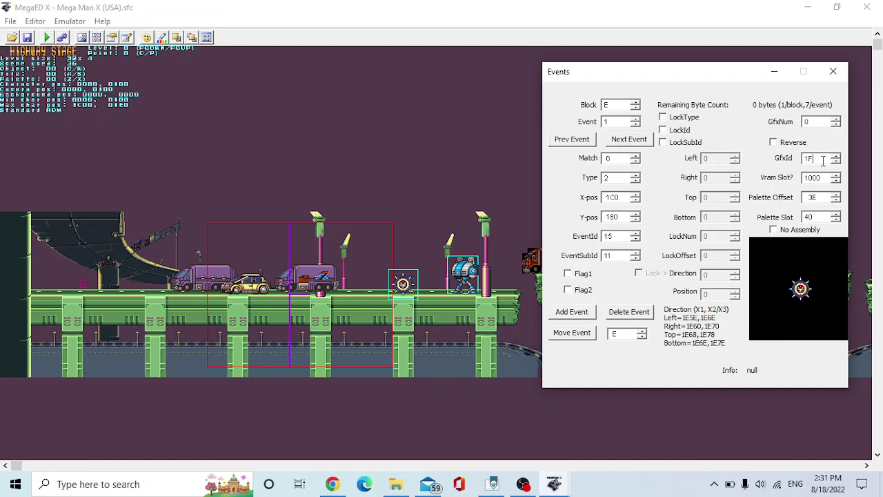
{"action": "double_click", "coordinate": [821, 159]}
{"action": "type", "text": "1"}
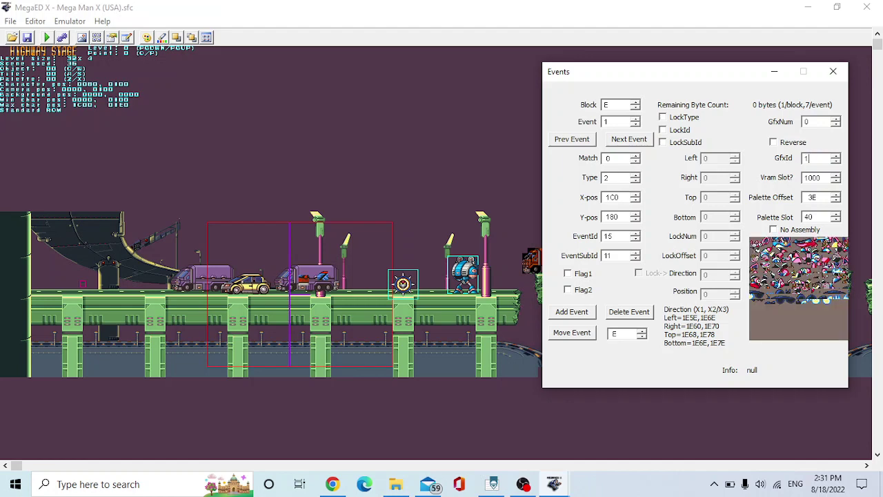
{"action": "double_click", "coordinate": [815, 197]}
{"action": "type", "text": "4"}
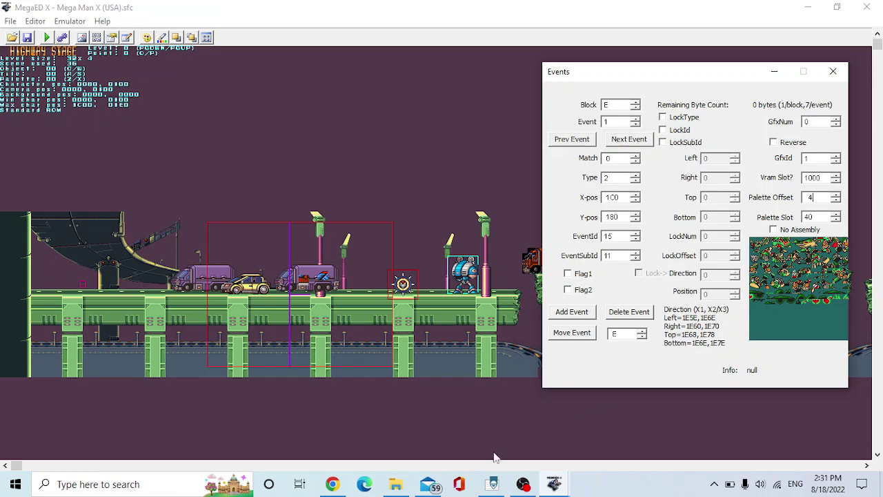
Step: Recheck the Hoganmer values in topics.txt and set the event's GfxId to 0
{"action": "left_click", "coordinate": [492, 485]}
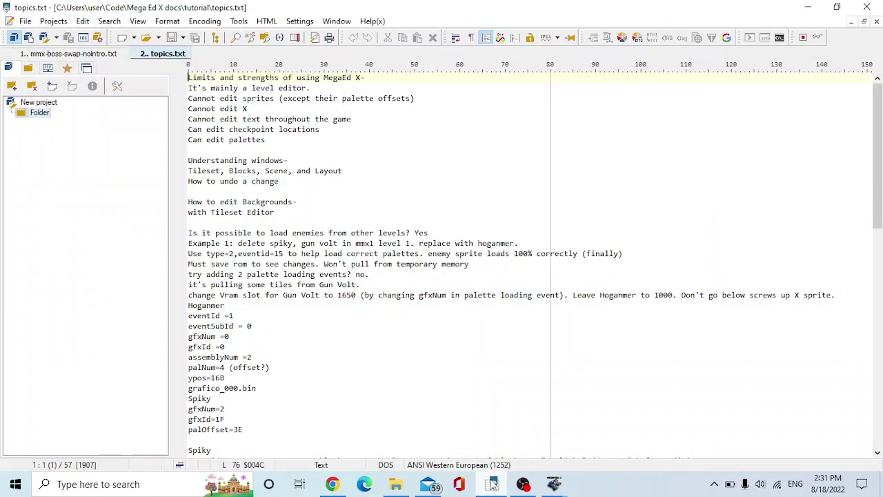
{"action": "left_click", "coordinate": [554, 484]}
{"action": "double_click", "coordinate": [811, 159]}
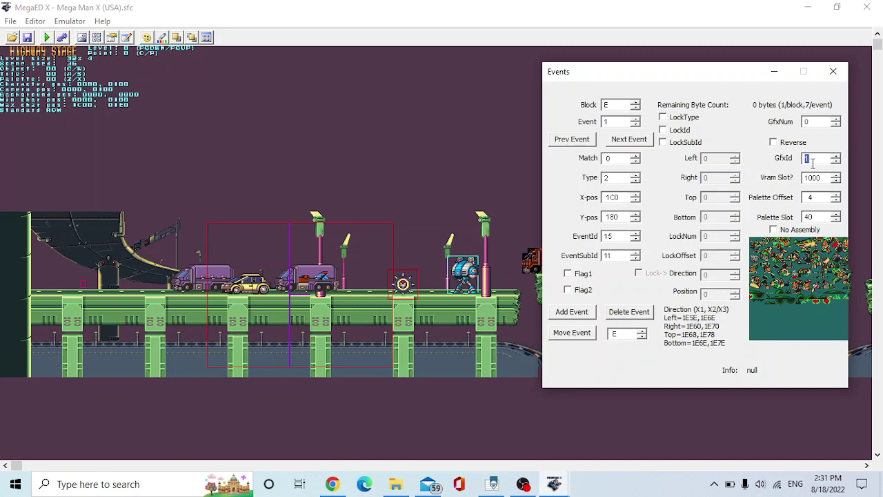
{"action": "type", "text": "0"}
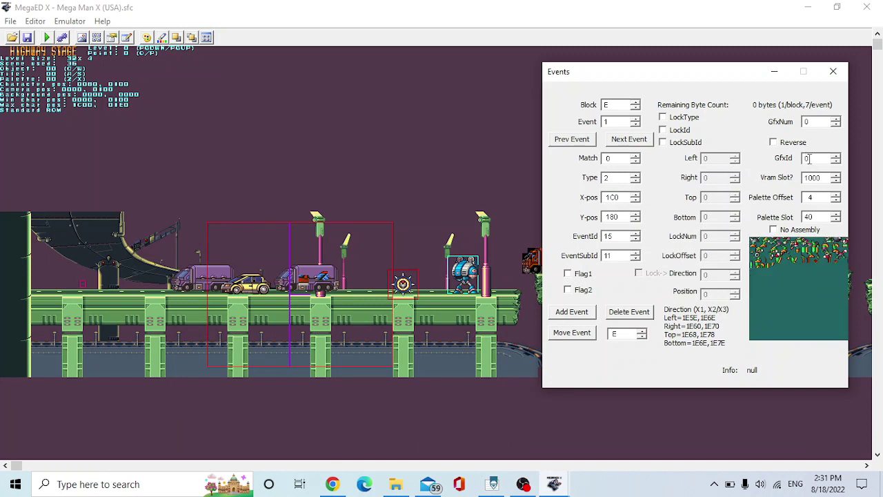
Step: Advance to the Spiky event in block 13, set its EventId to 1, and close the event editor
{"action": "left_click", "coordinate": [630, 140]}
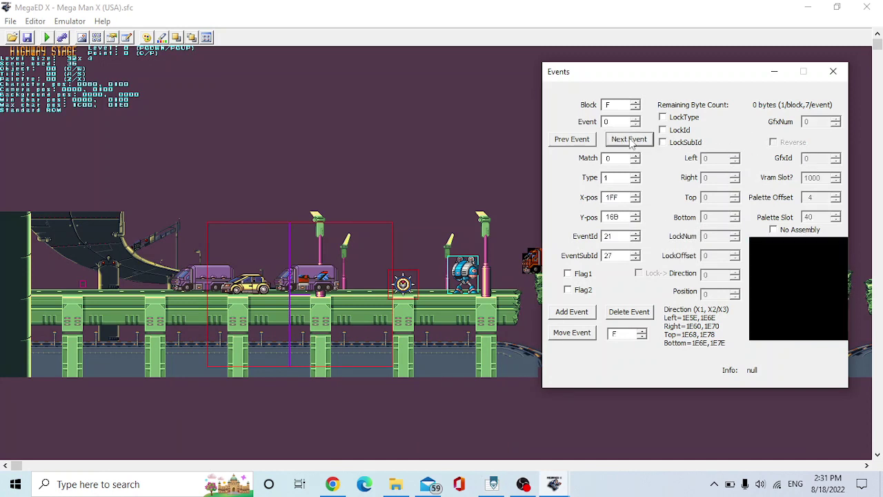
{"action": "left_click", "coordinate": [630, 140]}
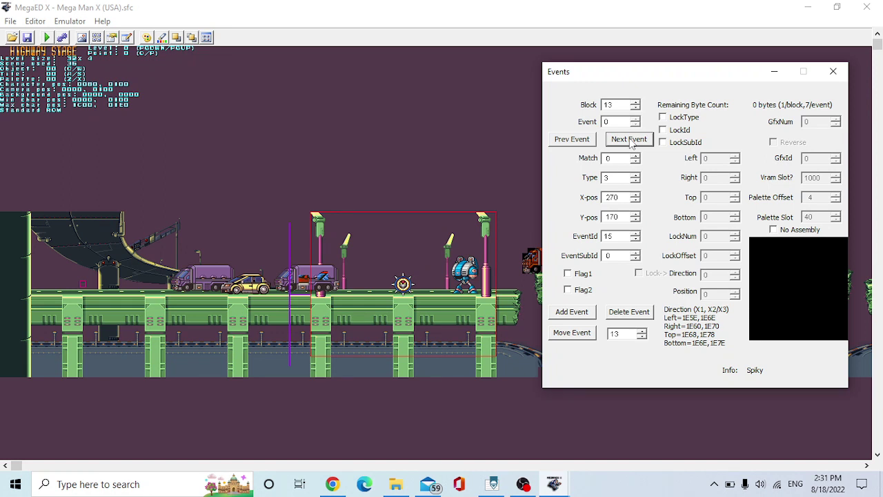
{"action": "double_click", "coordinate": [614, 236]}
{"action": "type", "text": "1"}
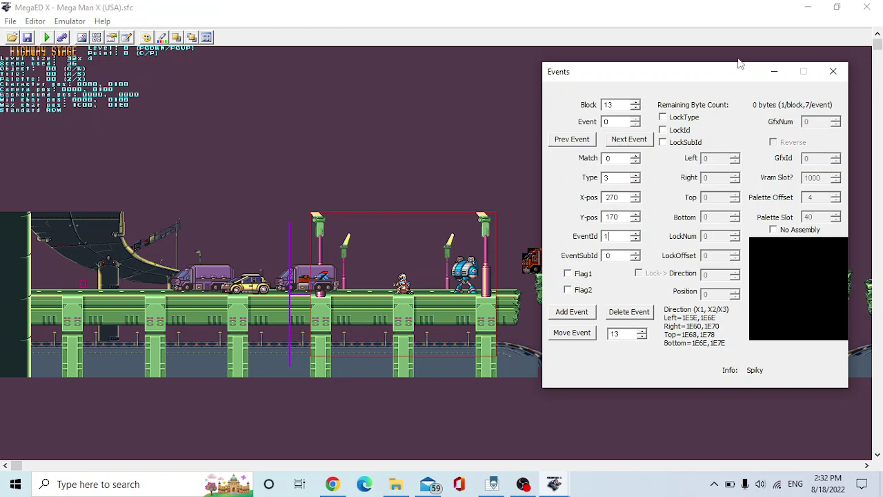
{"action": "left_click", "coordinate": [834, 71]}
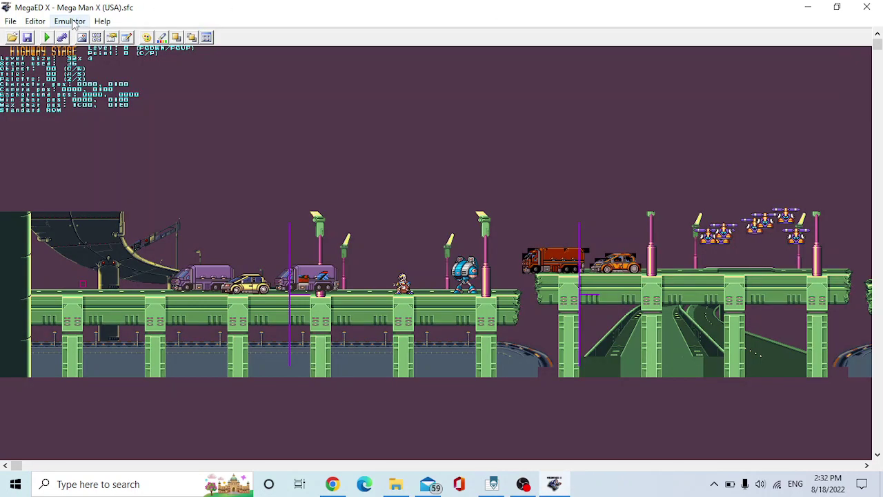
{"action": "left_click", "coordinate": [73, 23]}
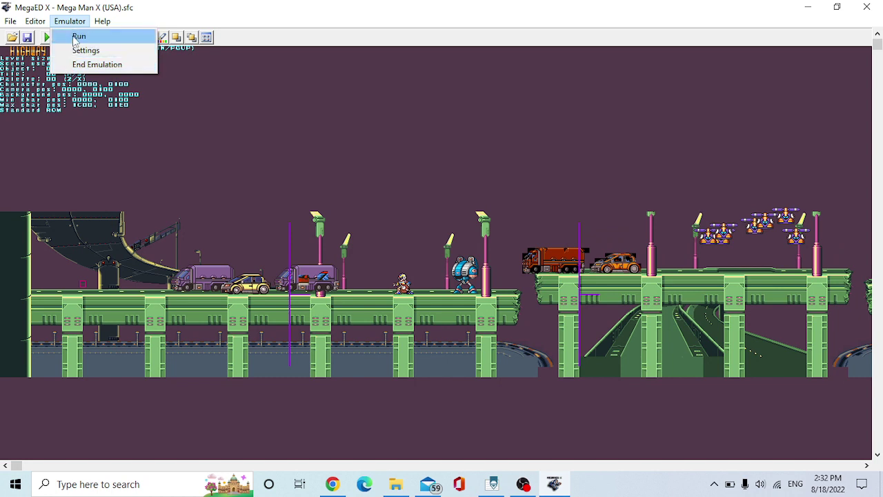
{"action": "left_click", "coordinate": [82, 9]}
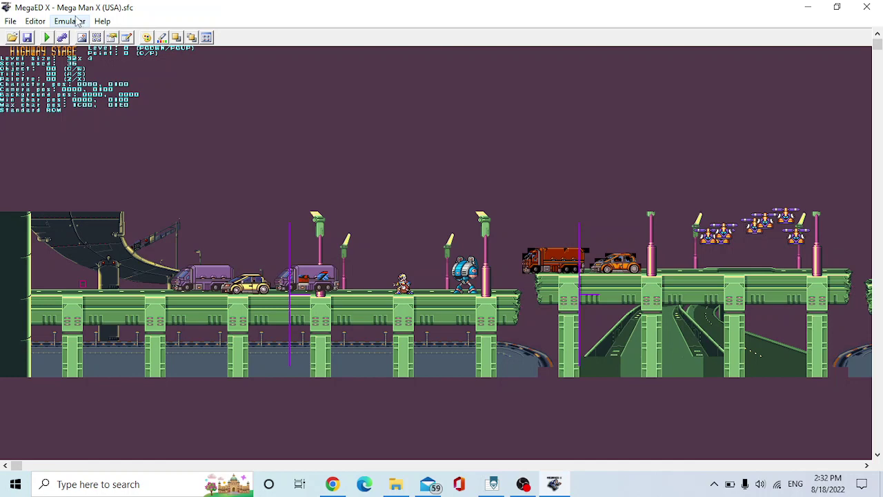
{"action": "left_click", "coordinate": [11, 21]}
{"action": "left_click", "coordinate": [25, 7]}
Step: Switch to the Launch Octopus level and back to the Highway Stage, and bring up the Spiky enemy's event in the event editor
{"action": "key", "text": "Page_Down"}
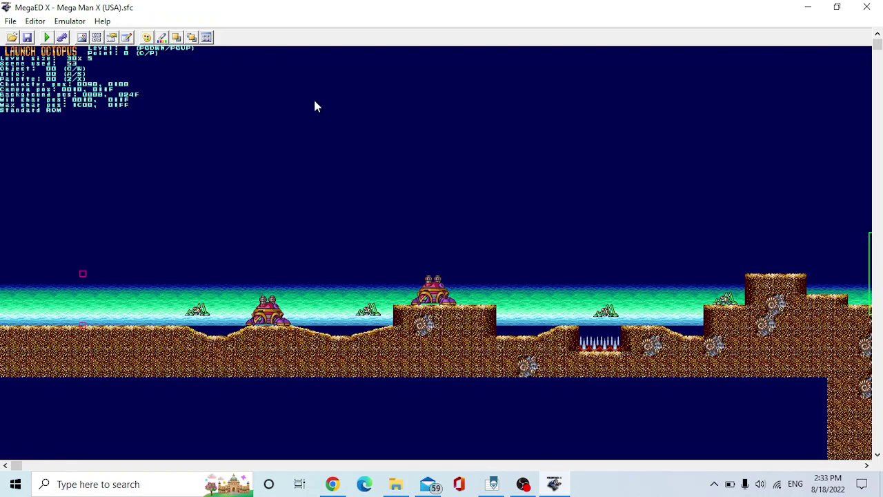
{"action": "key", "text": "Page_Up"}
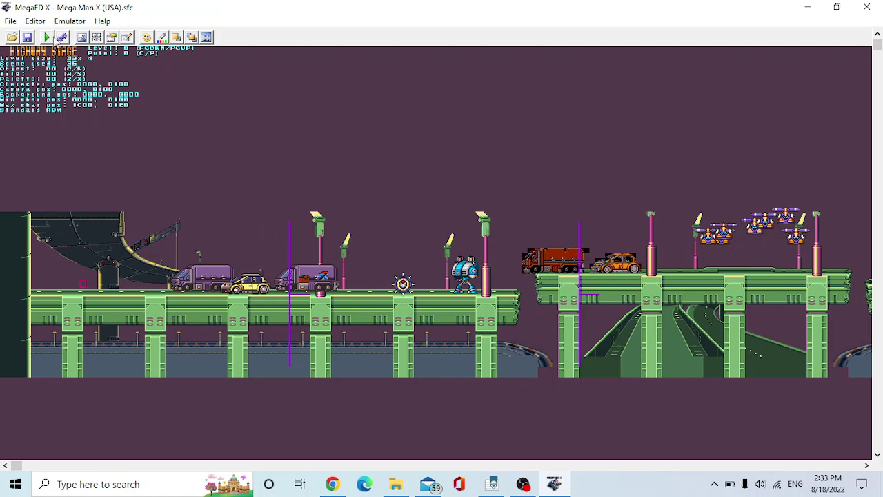
{"action": "left_click", "coordinate": [38, 22]}
{"action": "left_click", "coordinate": [89, 166]}
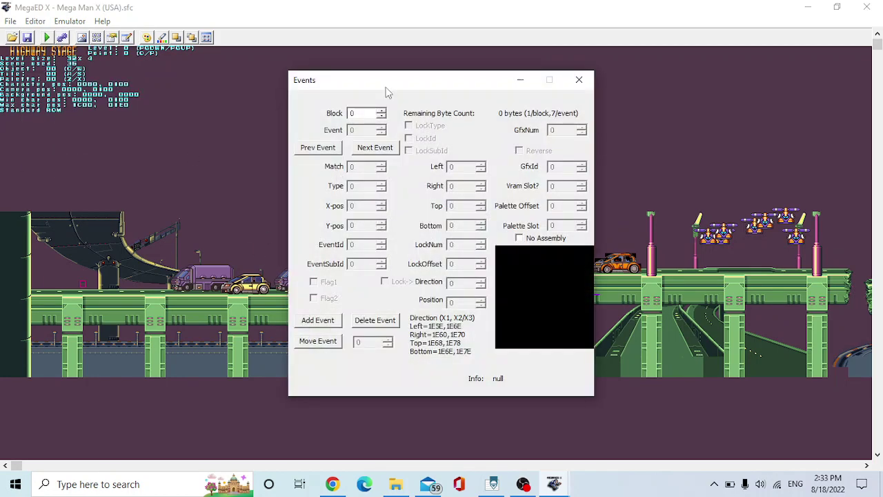
{"action": "left_click_drag", "start_coordinate": [387, 92], "coordinate": [664, 125]}
{"action": "left_click", "coordinate": [400, 294]}
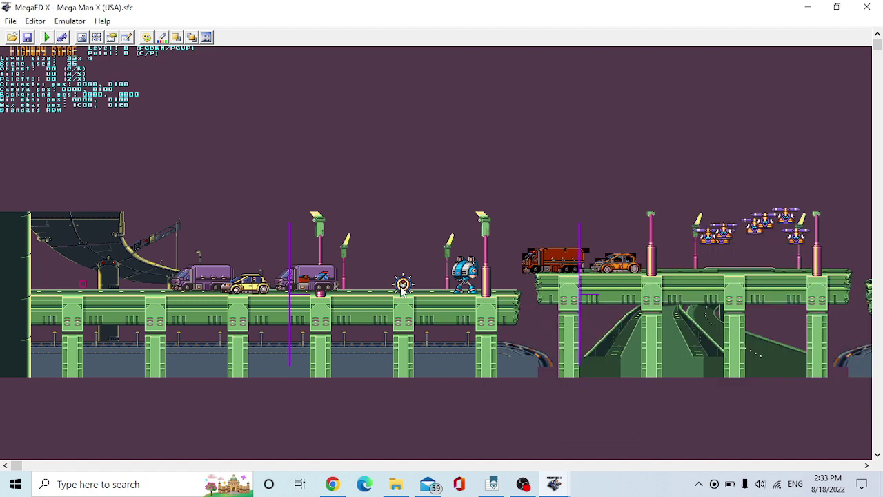
{"action": "mouse_move", "coordinate": [556, 483]}
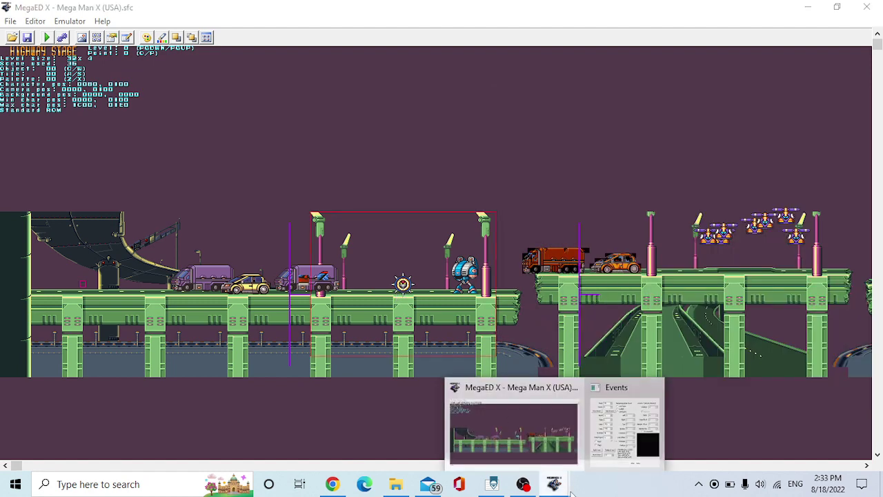
{"action": "left_click", "coordinate": [602, 433]}
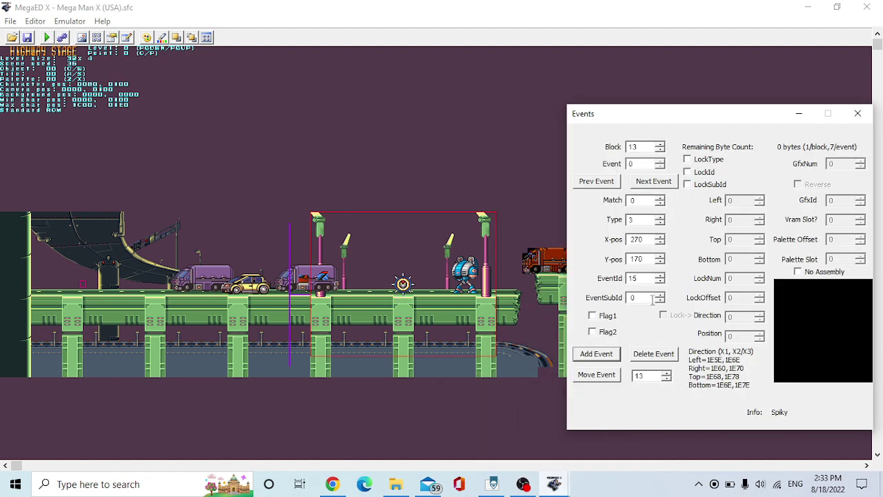
Step: Set the Spiky event's EventId to 1 and close the event editor
{"action": "double_click", "coordinate": [639, 274]}
{"action": "type", "text": "1"}
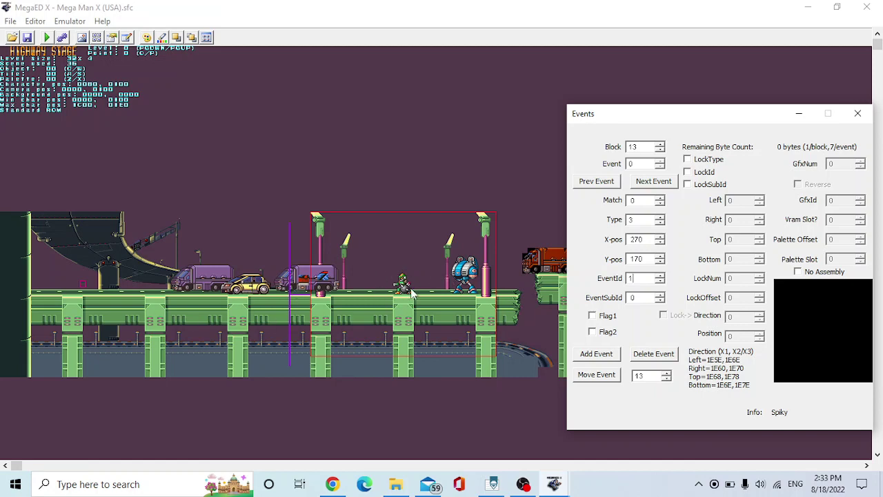
{"action": "left_click", "coordinate": [858, 114]}
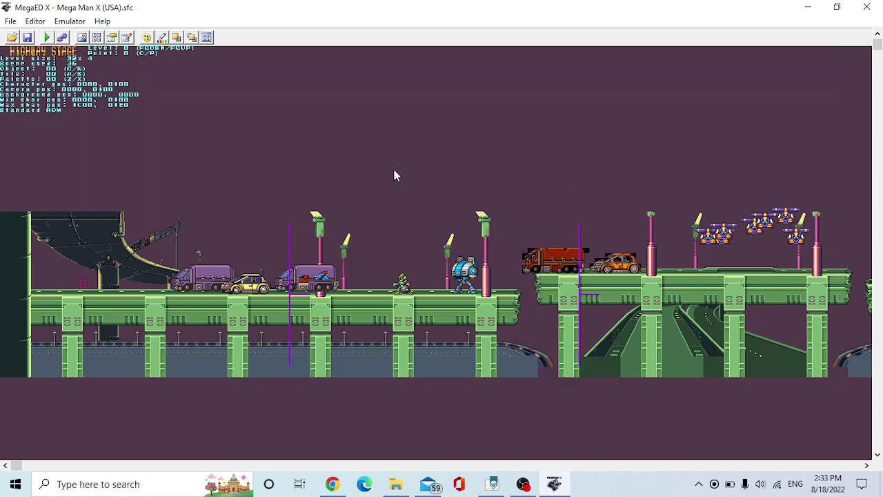
Step: Save the edited ROM in the snes folder under the name hoganmer_example
{"action": "left_click", "coordinate": [11, 21]}
{"action": "left_click", "coordinate": [31, 65]}
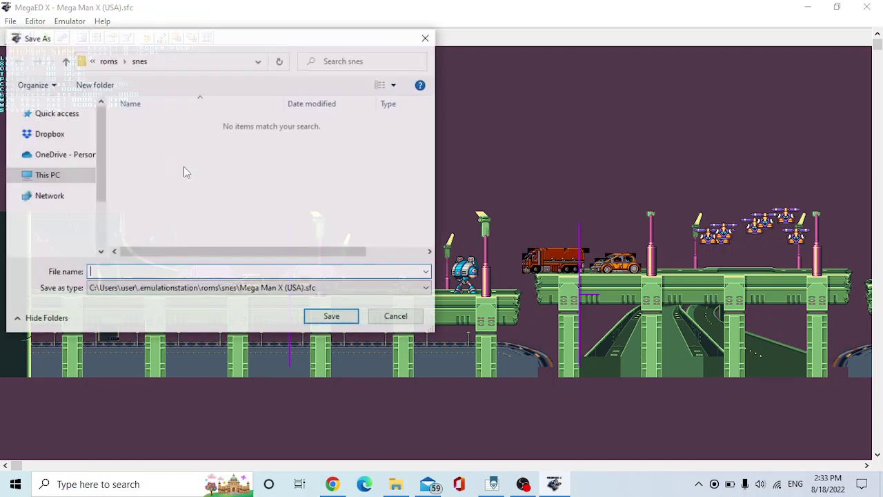
{"action": "type", "text": "hoganmer"}
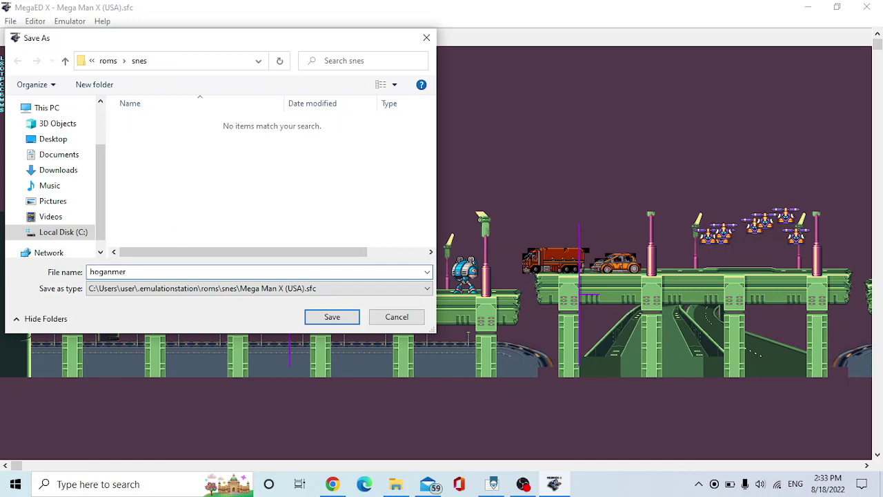
{"action": "type", "text": "_example"}
{"action": "key", "text": "Return"}
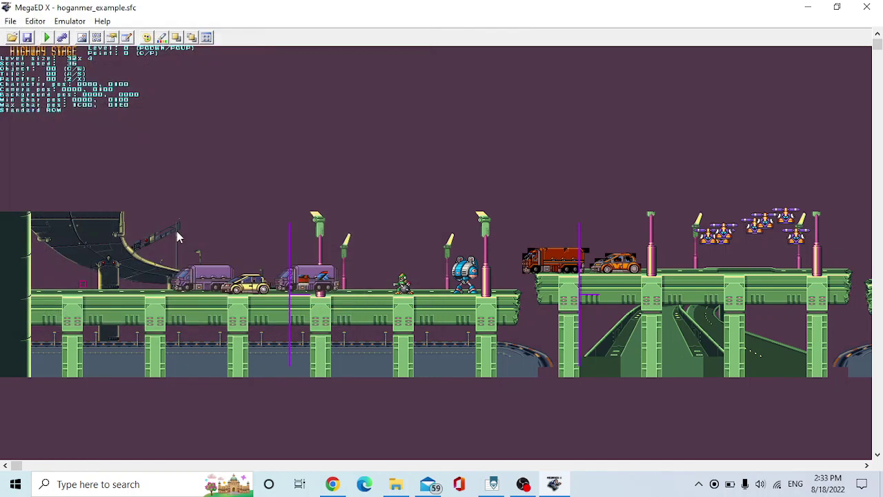
Step: Run the saved ROM in the emulator with the sound muted, start a game to test the replaced enemy, and end the emulation
{"action": "left_click", "coordinate": [78, 20]}
{"action": "left_click", "coordinate": [78, 36]}
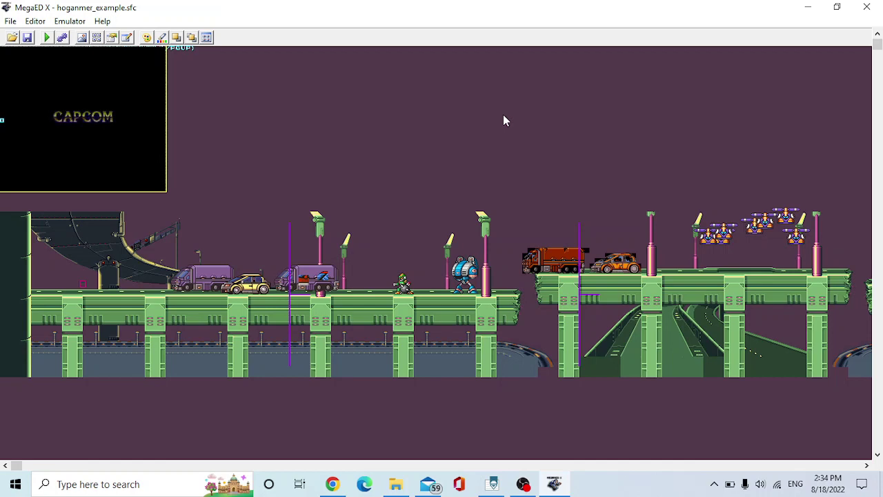
{"action": "key", "text": "XF86AudioMute"}
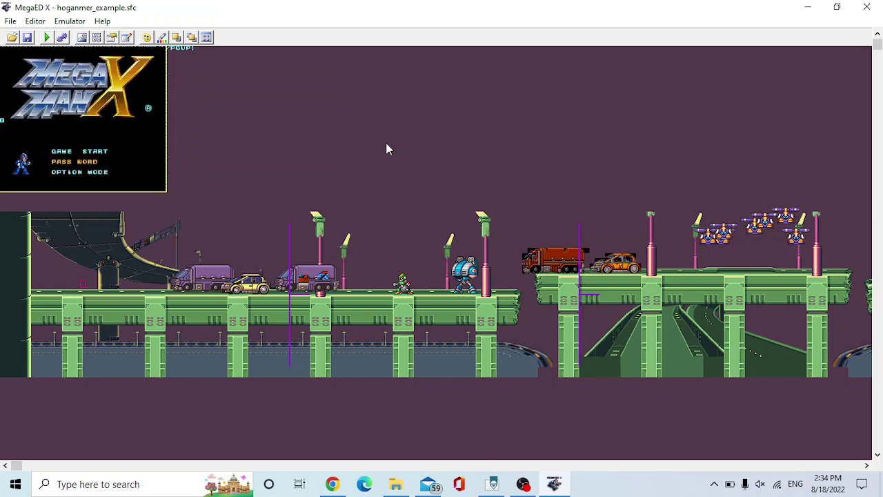
{"action": "key", "text": "Return"}
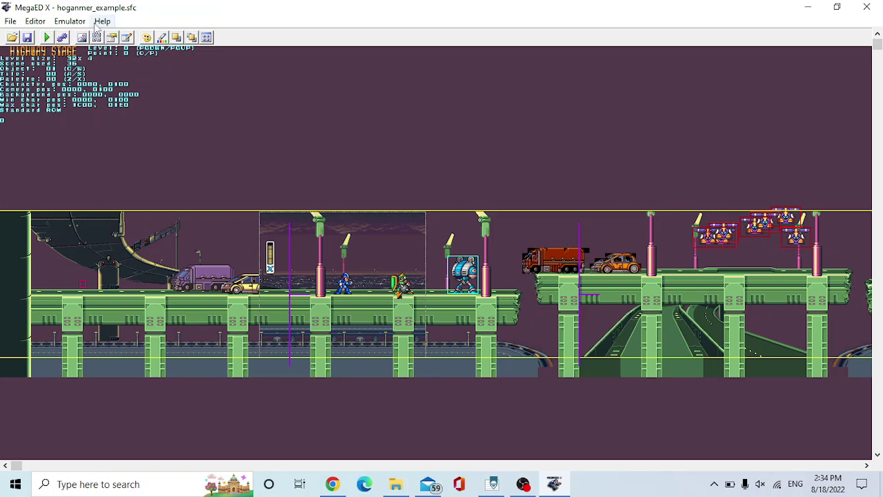
{"action": "left_click", "coordinate": [70, 21]}
{"action": "left_click", "coordinate": [76, 66]}
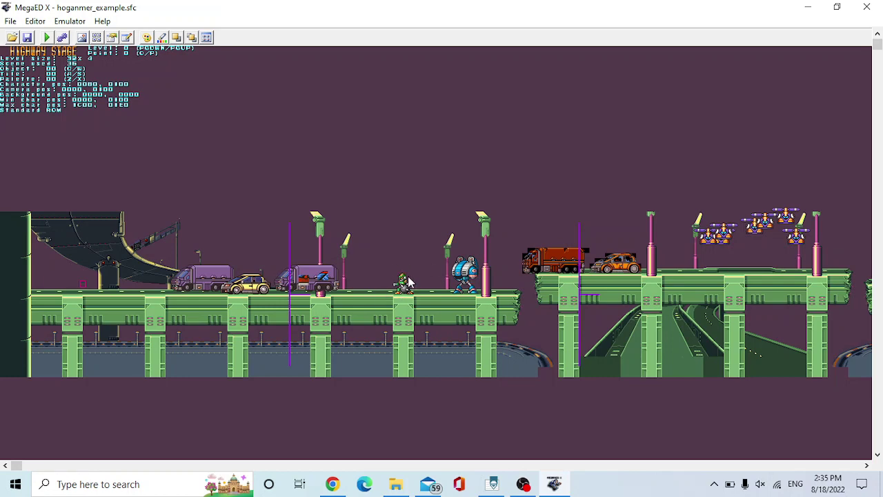
Step: Open the event editor and bring up the Type 2 event marked by the purple line ahead of the Hoganmer
{"action": "left_click", "coordinate": [43, 24]}
{"action": "left_click", "coordinate": [61, 161]}
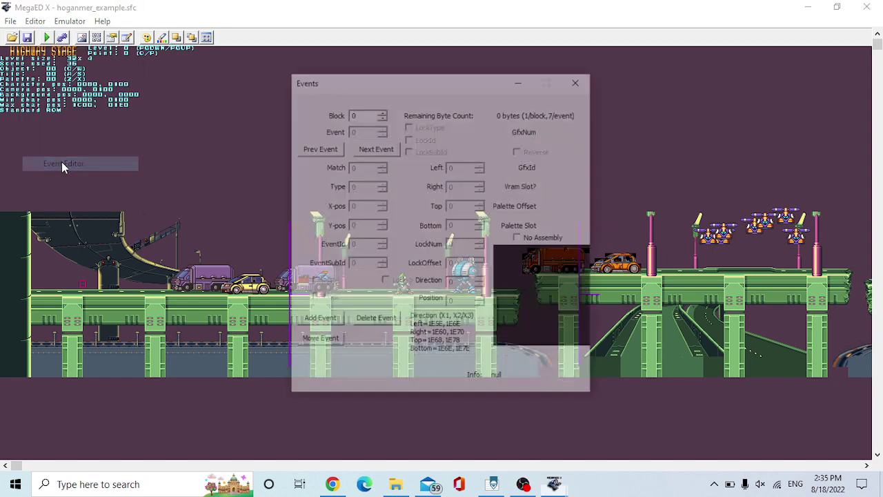
{"action": "left_click_drag", "start_coordinate": [338, 88], "coordinate": [550, 99]}
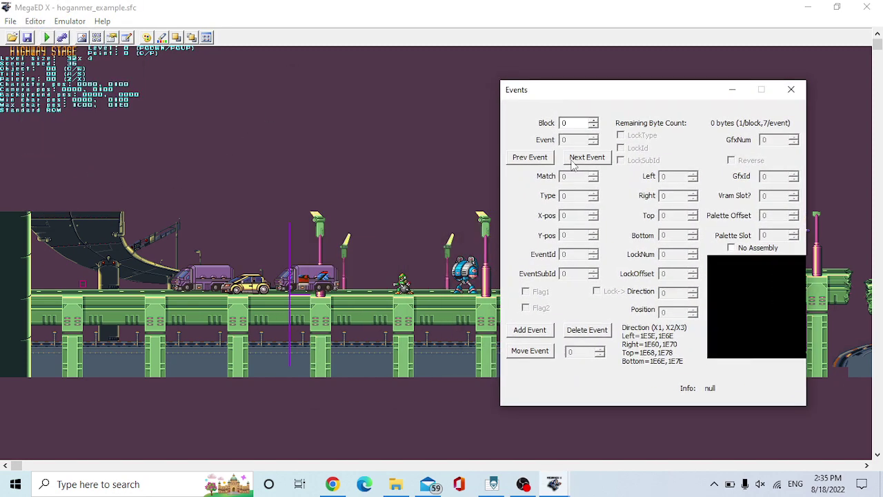
{"action": "left_click", "coordinate": [289, 301]}
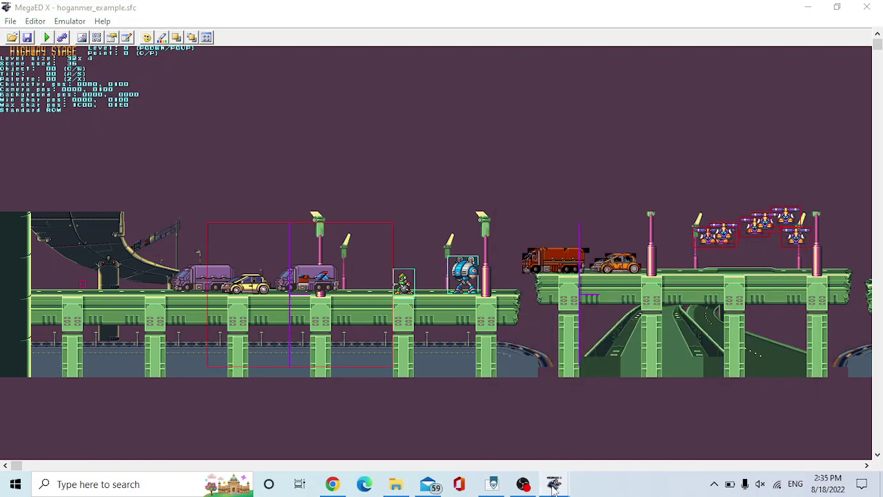
{"action": "mouse_move", "coordinate": [554, 483]}
{"action": "left_click", "coordinate": [611, 386]}
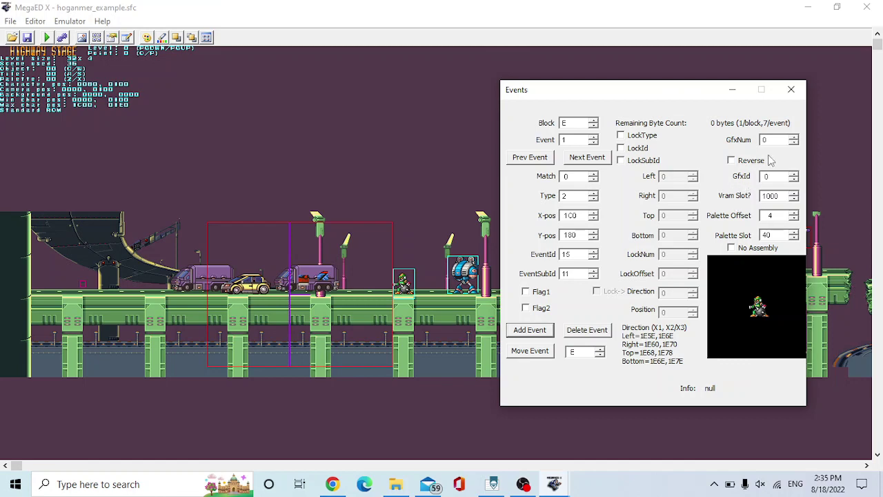
Step: Set the VRAM slot of the event's GfxNum 1 entry to 1650 and close the event editor
{"action": "left_click", "coordinate": [795, 136]}
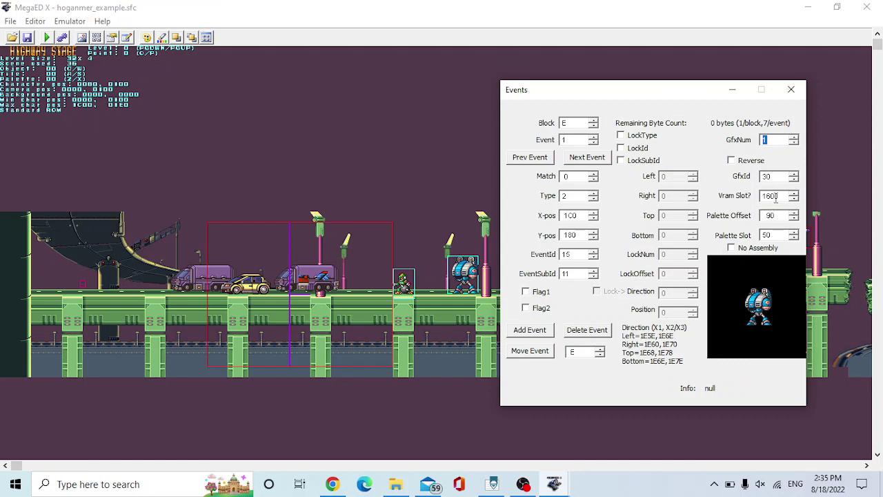
{"action": "left_click", "coordinate": [776, 197]}
{"action": "double_click", "coordinate": [775, 196]}
{"action": "type", "text": "1650"}
{"action": "left_click", "coordinate": [791, 92]}
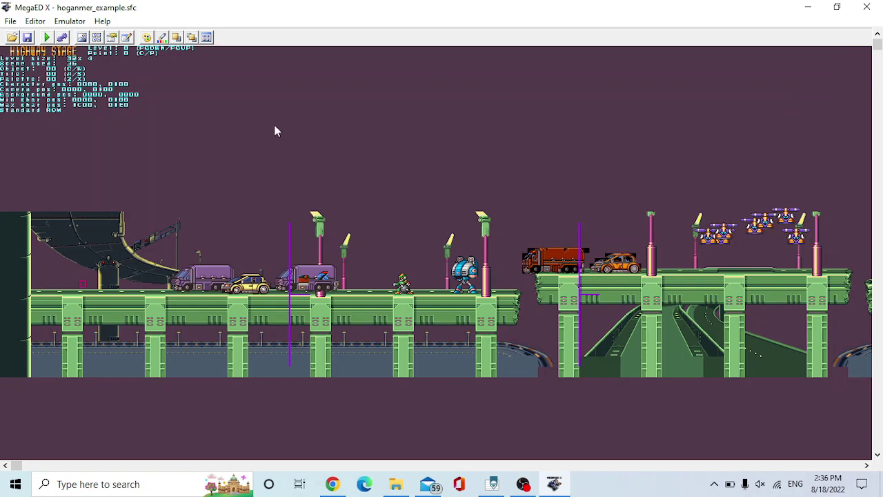
Step: Run the edited ROM in the emulator and start a game from the title screen
{"action": "left_click", "coordinate": [72, 22]}
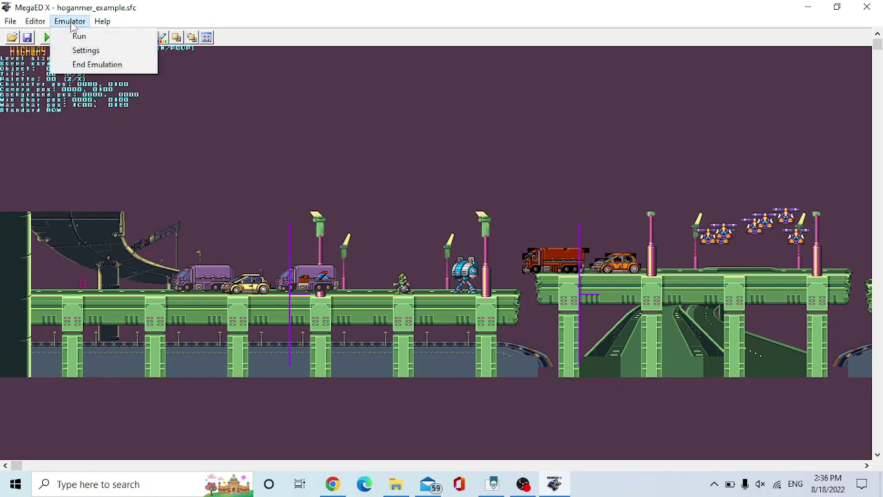
{"action": "left_click", "coordinate": [77, 34]}
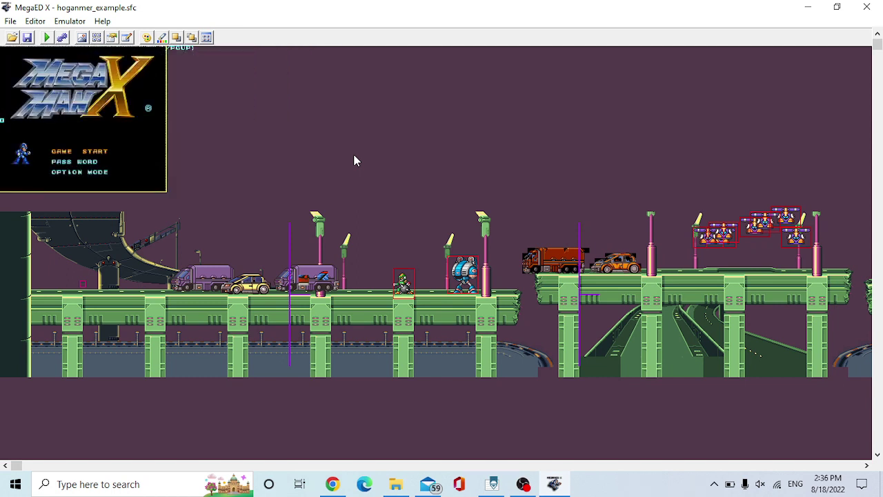
{"action": "key", "text": "Return"}
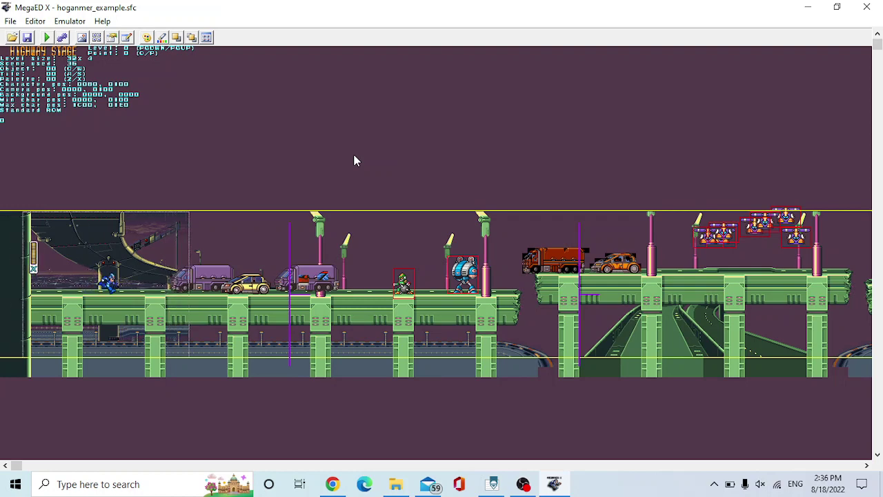
Step: Move Mega Man X along the highway to the Hoganmer, attack it to test its graphics, and end the emulation
{"action": "key", "text": "Right"}
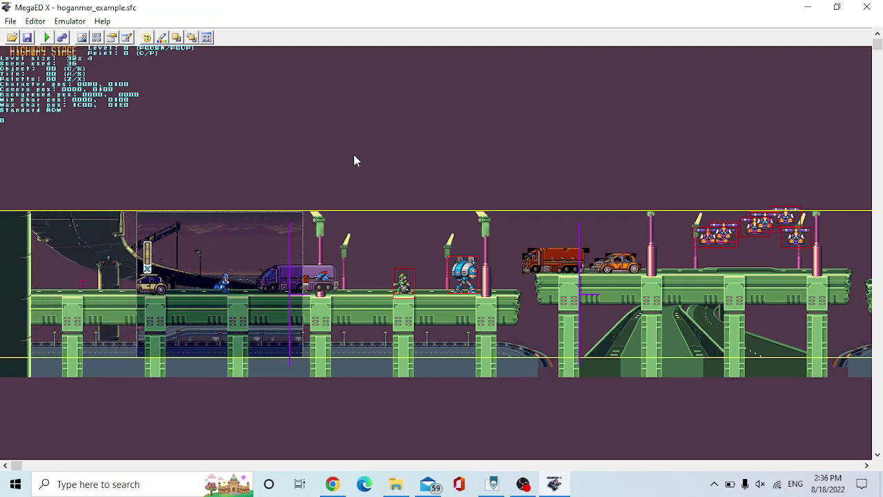
{"action": "key", "text": "Right"}
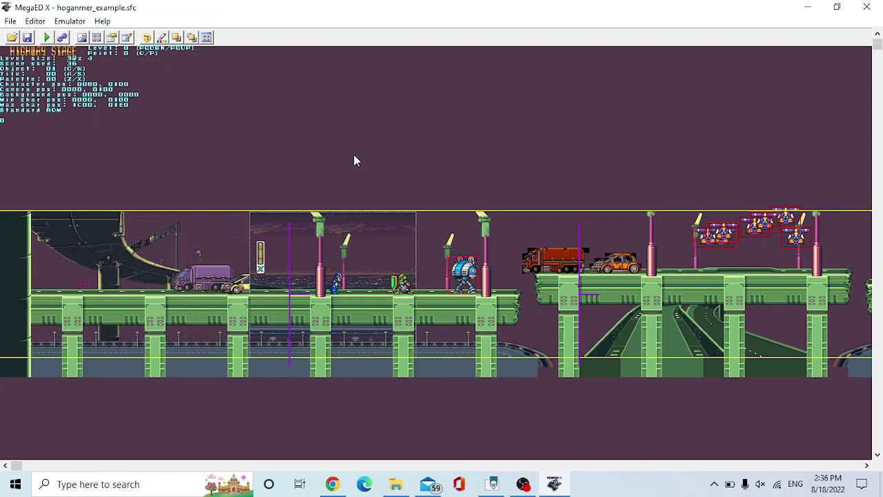
{"action": "key", "text": "x"}
{"action": "key", "text": "Right"}
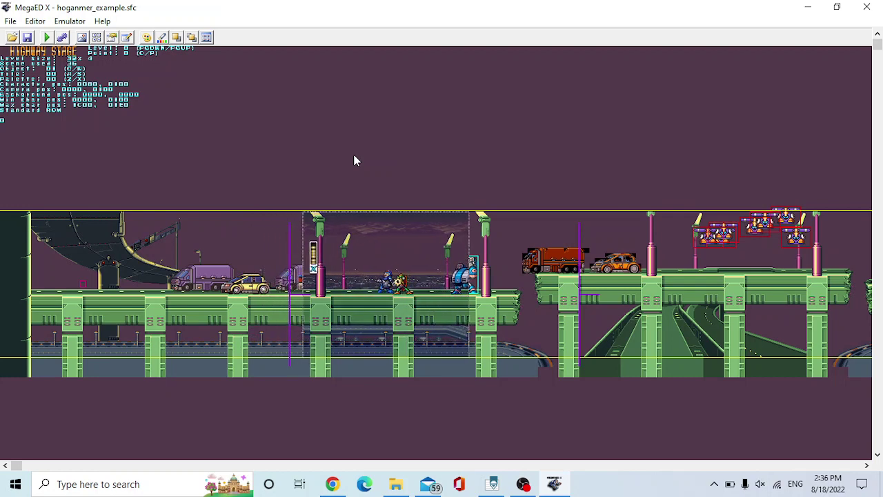
{"action": "key", "text": "Left"}
{"action": "key", "text": "x"}
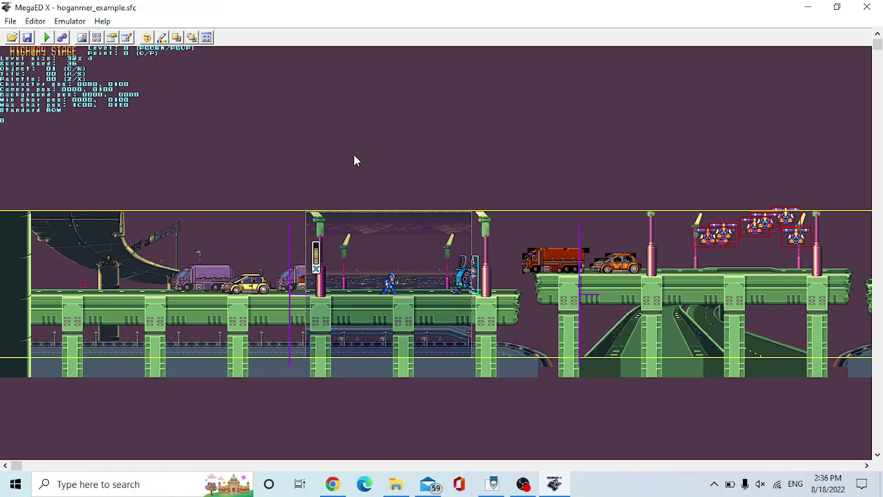
{"action": "left_click", "coordinate": [70, 21]}
{"action": "left_click", "coordinate": [91, 62]}
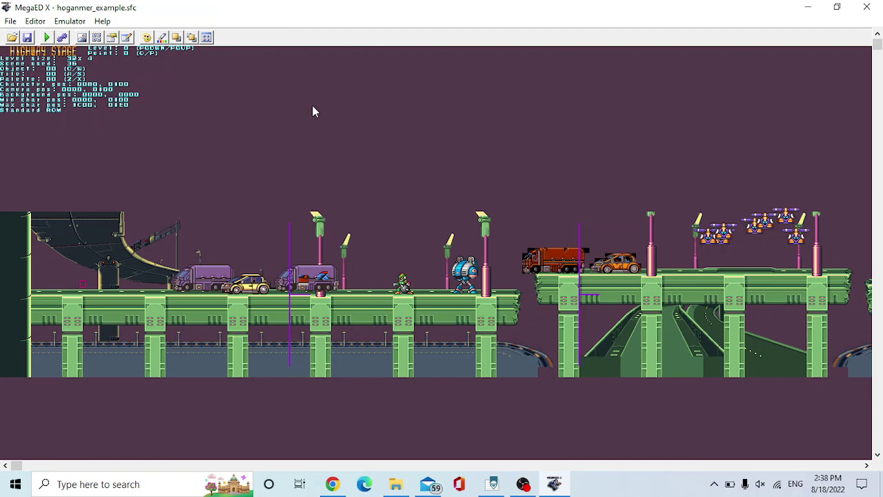
Step: Switch from the Highway Stage through the following levels to the Chill Penguin level
{"action": "key", "text": "Page_Up"}
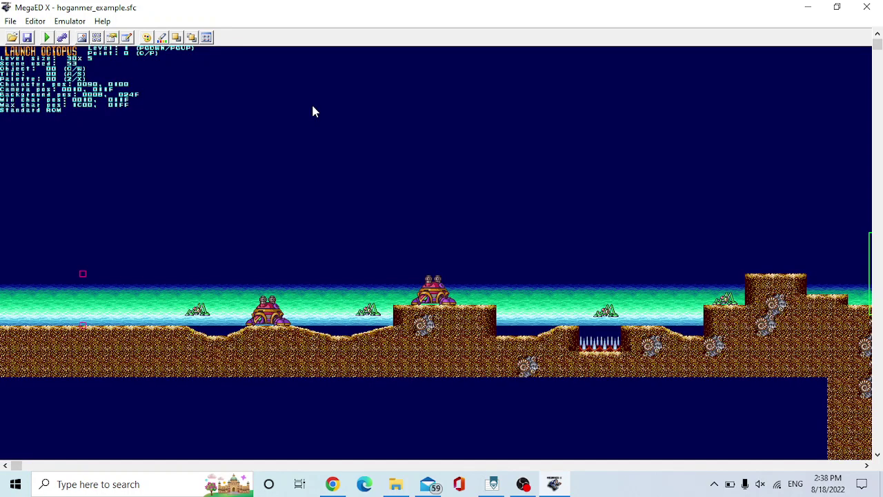
{"action": "key", "text": "Page_Up"}
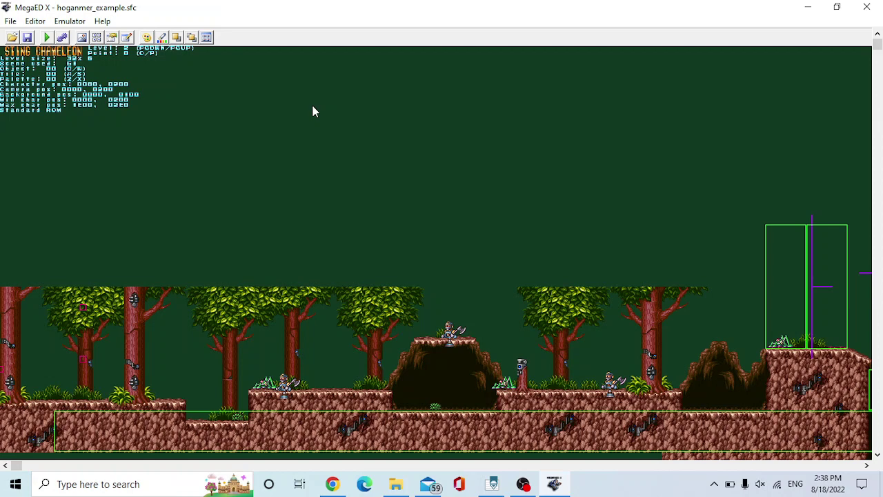
{"action": "key", "text": "Page_Up"}
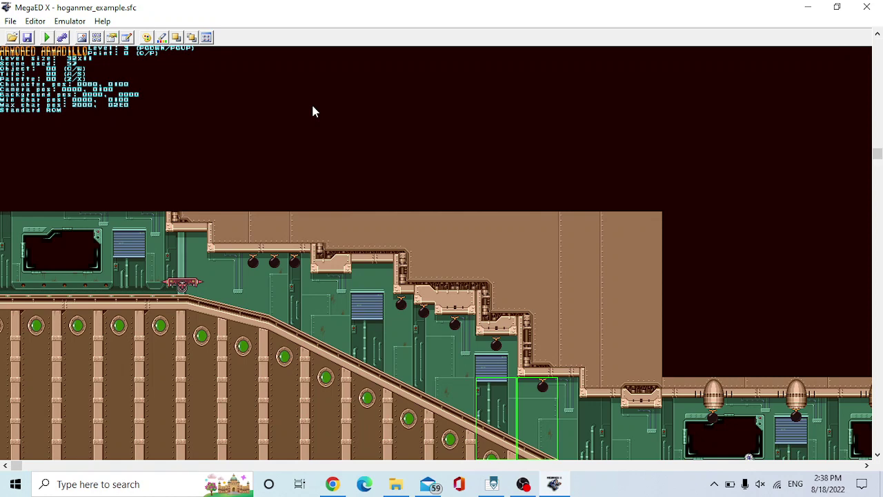
{"action": "key", "text": "Page_Up"}
{"action": "key", "text": "Page_Up"}
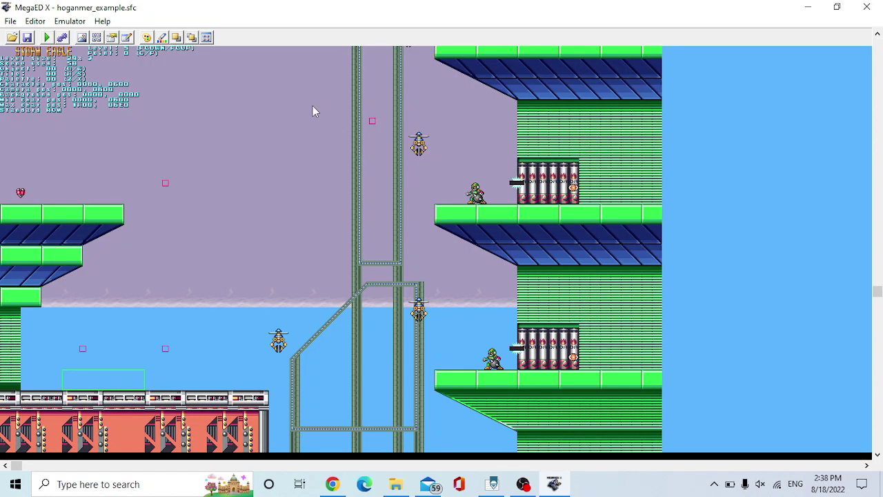
{"action": "key", "text": "Page_Up"}
{"action": "key", "text": "Page_Up"}
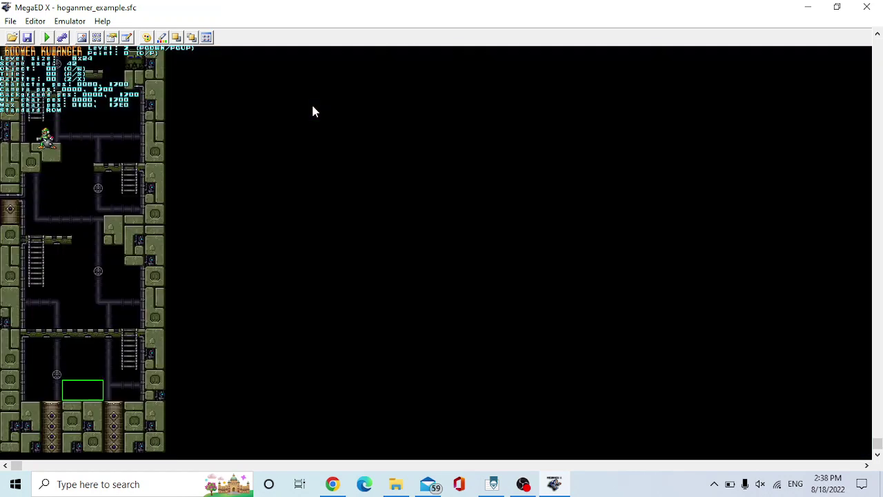
{"action": "key", "text": "Page_Up"}
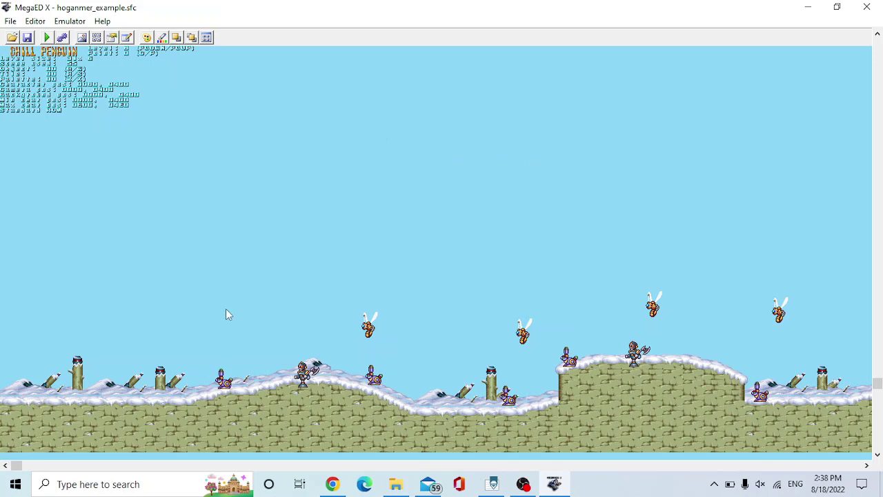
Step: Examine the later part of the Chill Penguin level up to the boss room at its end
{"action": "left_click_drag", "start_coordinate": [16, 465], "coordinate": [868, 467]}
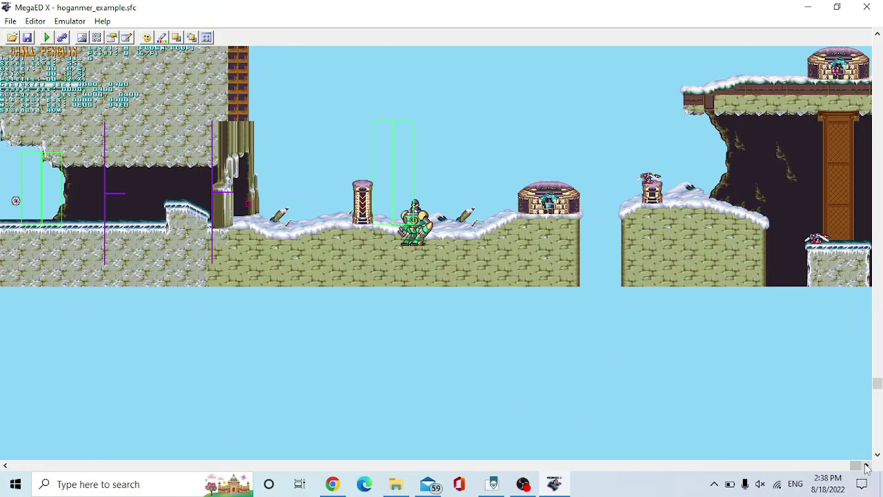
{"action": "left_click", "coordinate": [868, 468]}
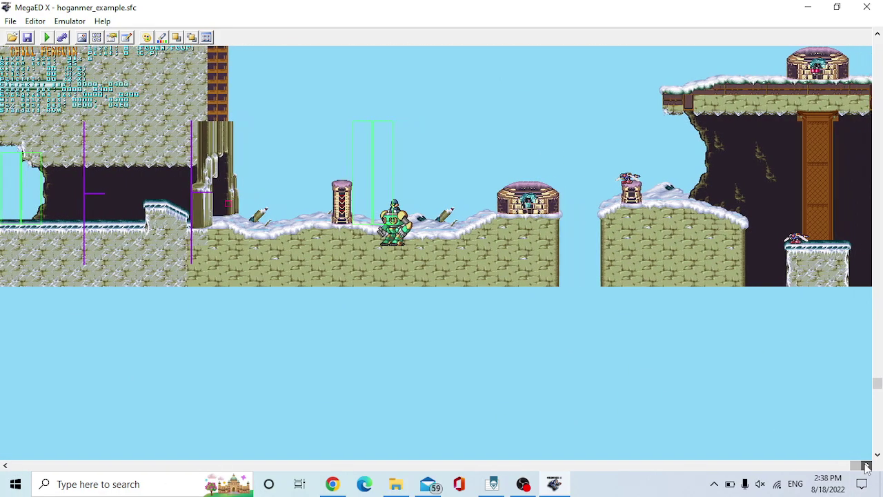
{"action": "left_click_drag", "start_coordinate": [868, 467], "coordinate": [867, 467]}
{"action": "key", "text": "Right"}
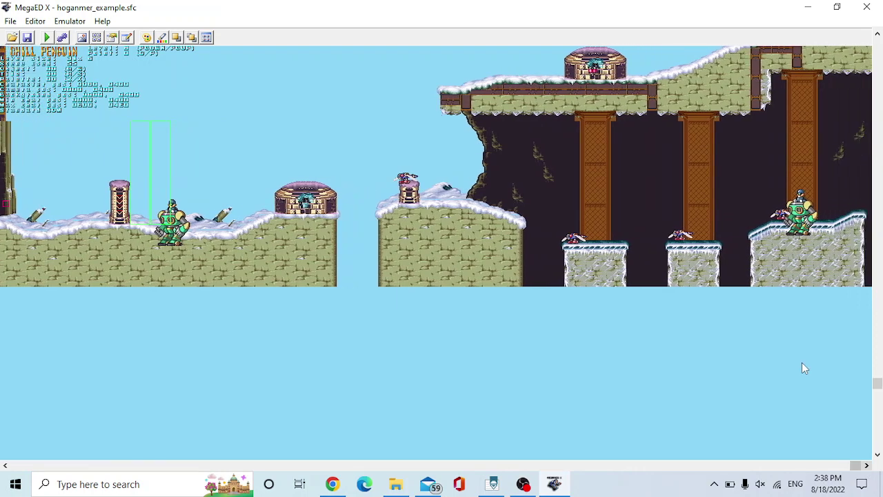
{"action": "key", "text": "Right"}
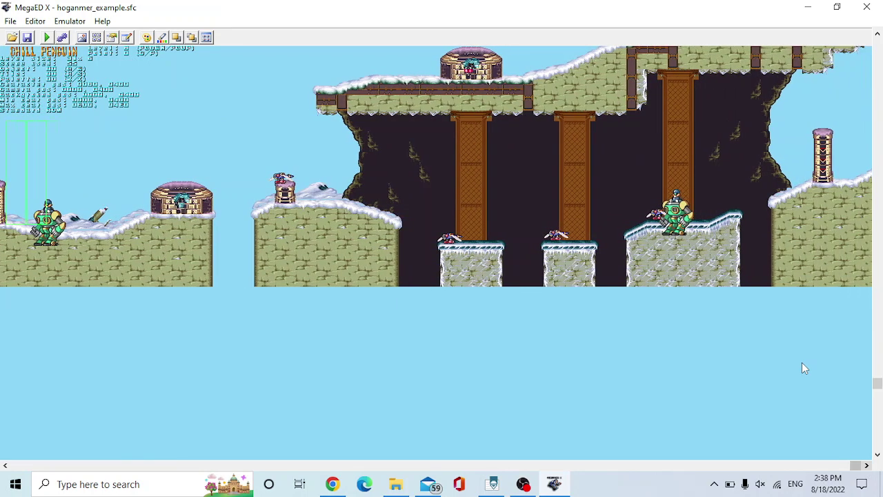
{"action": "key", "text": "Right"}
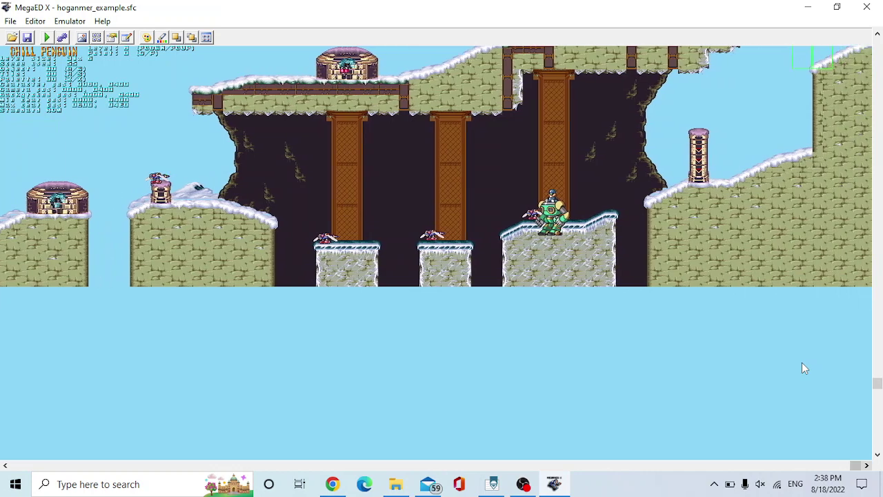
{"action": "key", "text": "Right"}
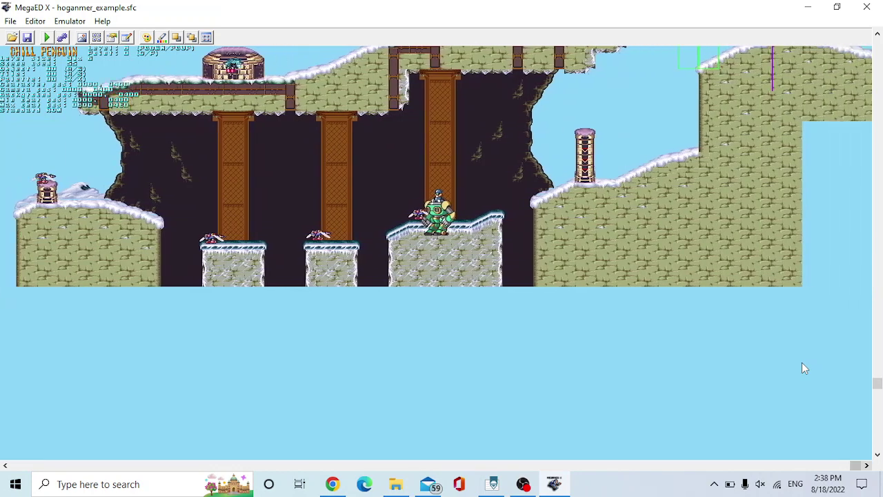
{"action": "key", "text": "Right"}
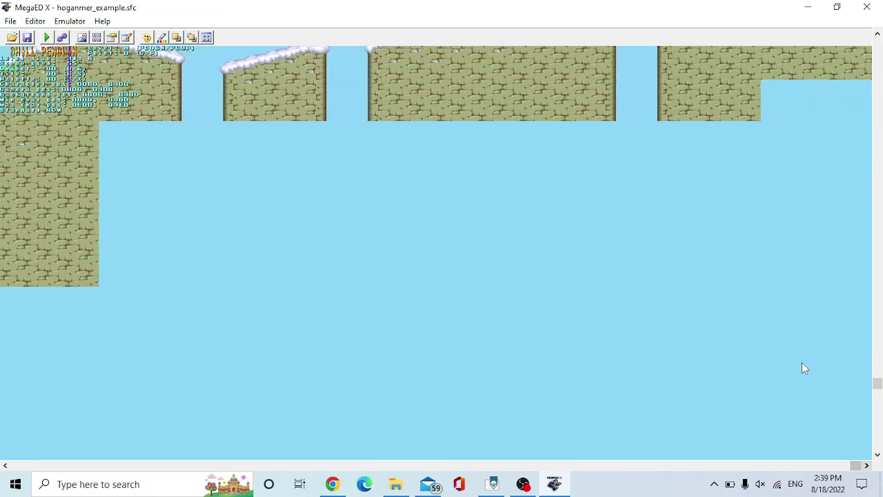
{"action": "key", "text": "Right"}
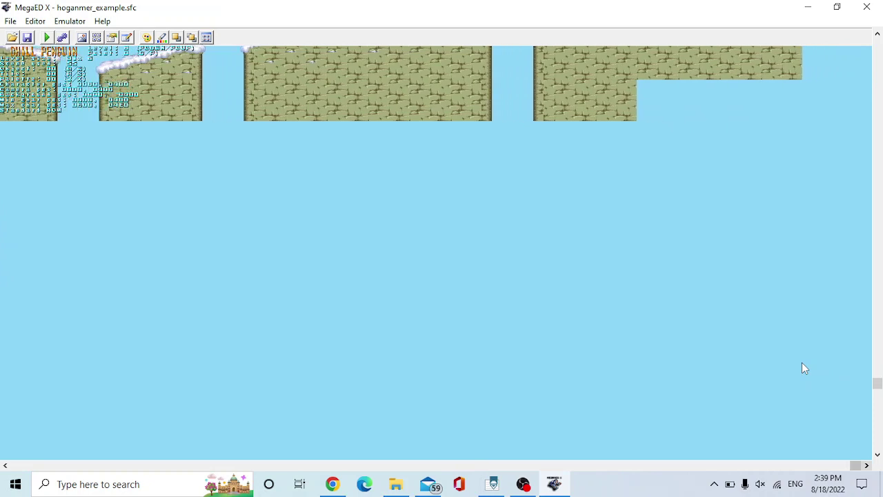
{"action": "key", "text": "Right"}
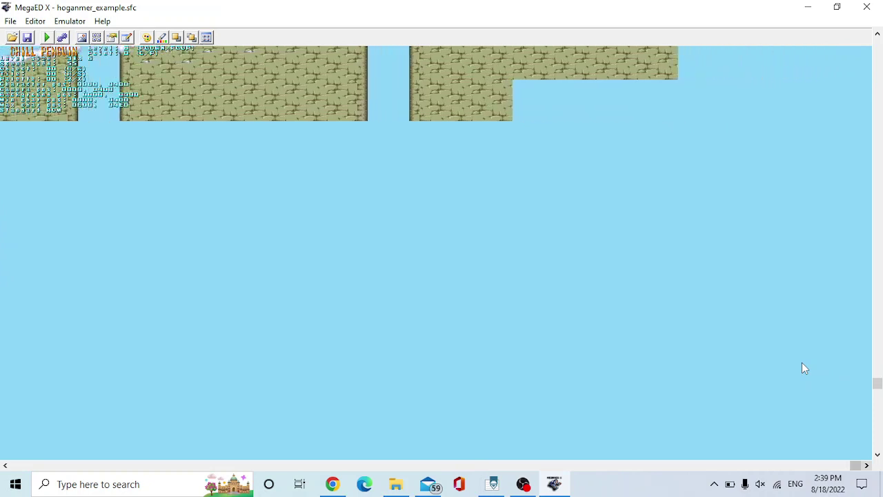
{"action": "key", "text": "Right"}
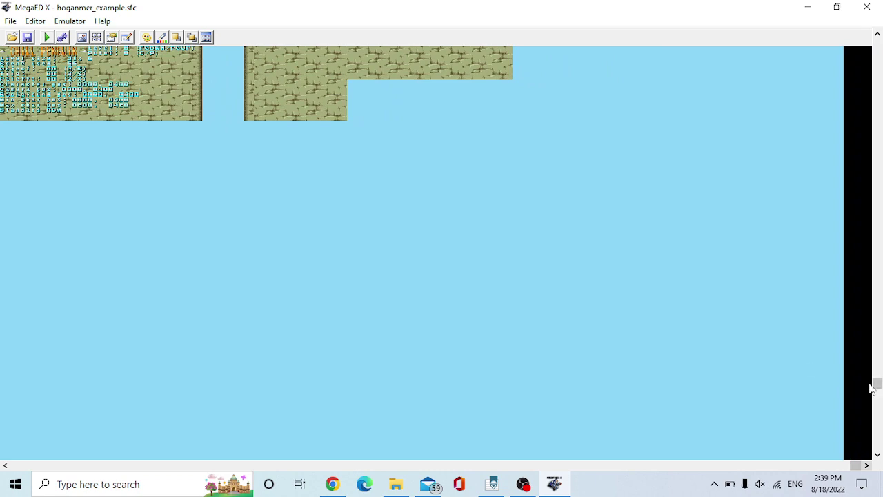
{"action": "left_click_drag", "start_coordinate": [877, 384], "coordinate": [877, 126]}
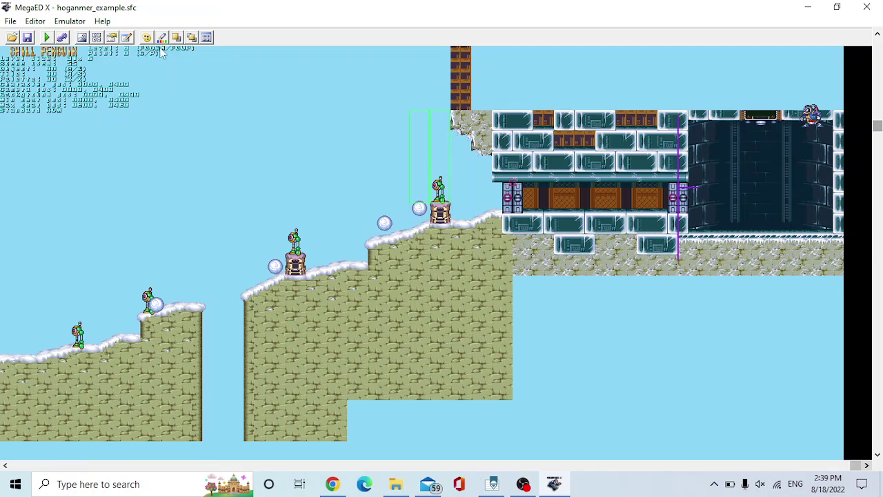
Step: Open the event editor and bring up the Type 2 event marked by the purple line at Chill Penguin's boss door
{"action": "left_click", "coordinate": [43, 24]}
{"action": "left_click", "coordinate": [63, 163]}
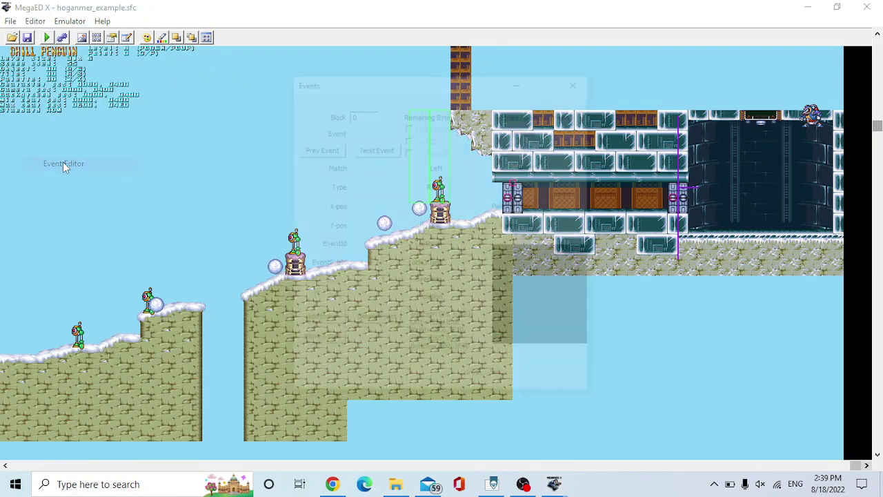
{"action": "left_click_drag", "start_coordinate": [373, 81], "coordinate": [230, 73]}
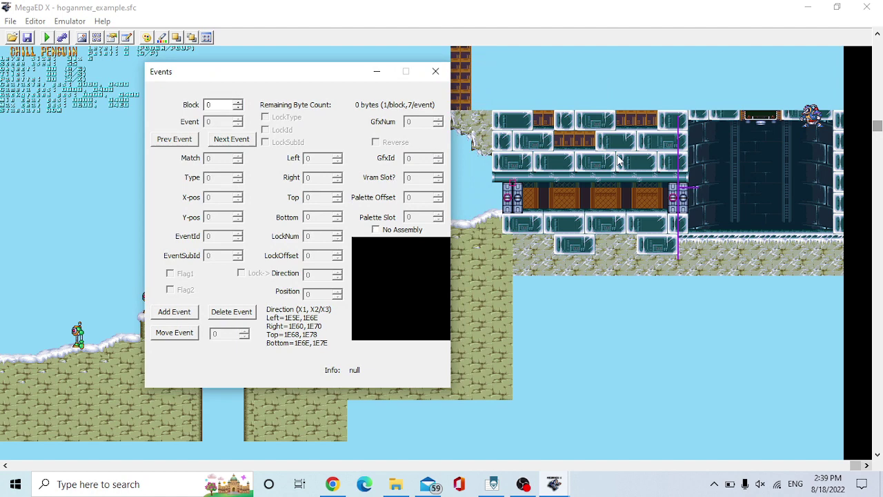
{"action": "left_click", "coordinate": [682, 195]}
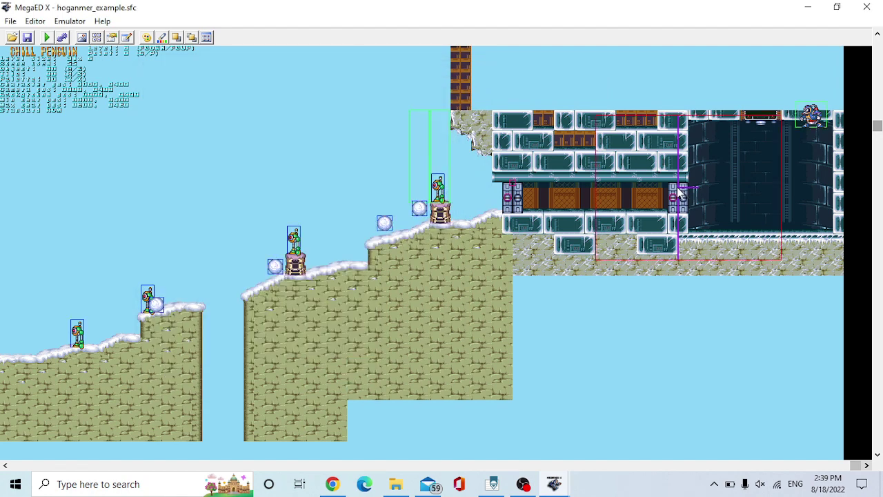
{"action": "mouse_move", "coordinate": [560, 488]}
{"action": "left_click", "coordinate": [623, 433]}
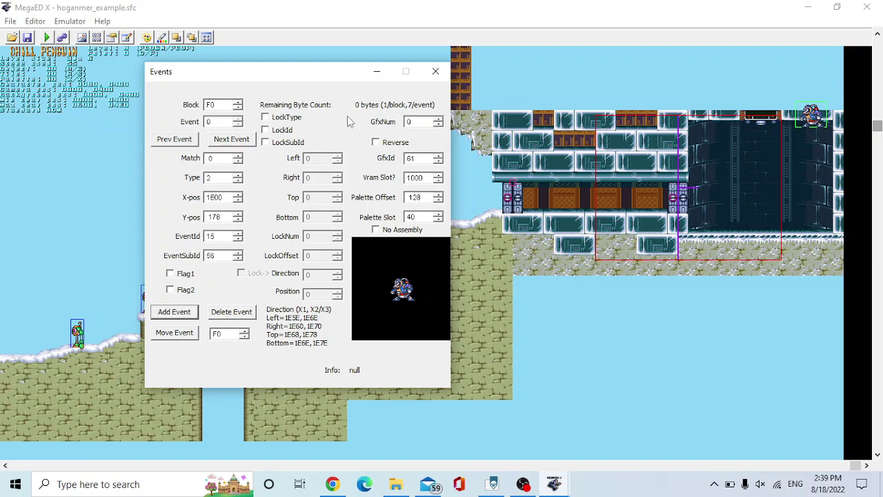
Step: Inspect graphics entry 1 of the boss door event and read the Boomer Kuwanger values in the mmx-boss-swap-nointro.txt notes
{"action": "left_click", "coordinate": [437, 119]}
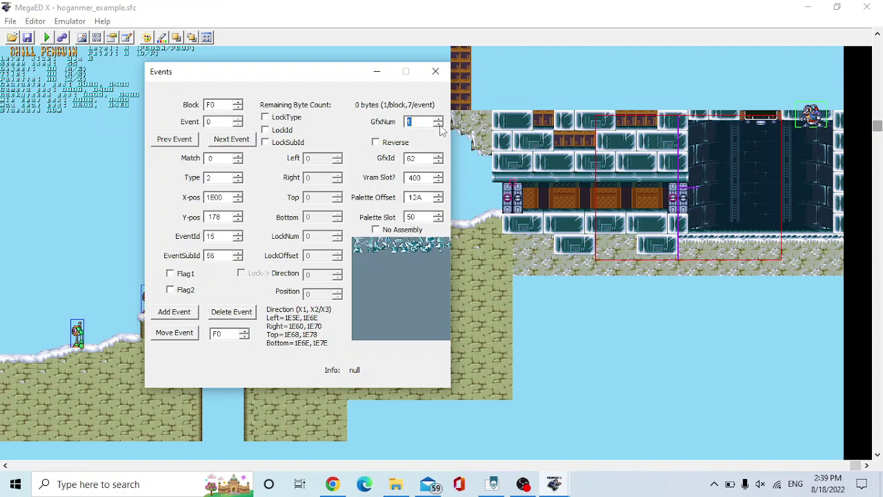
{"action": "left_click", "coordinate": [438, 125]}
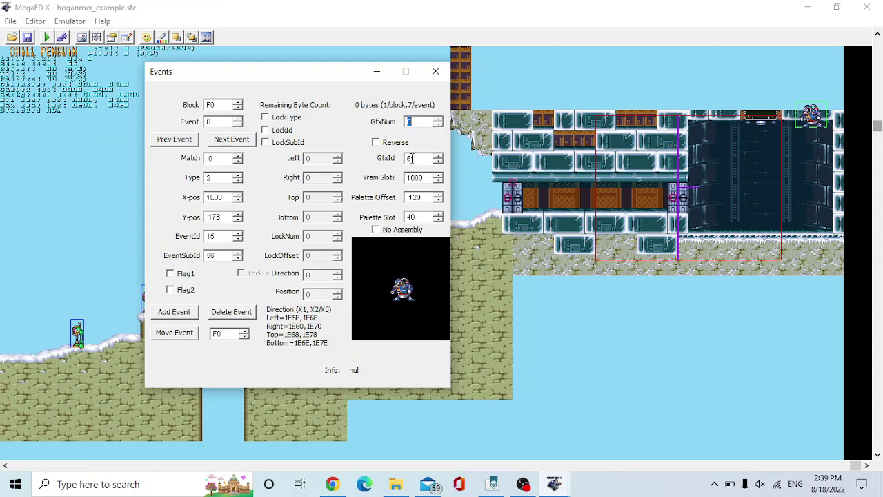
{"action": "left_click", "coordinate": [491, 486]}
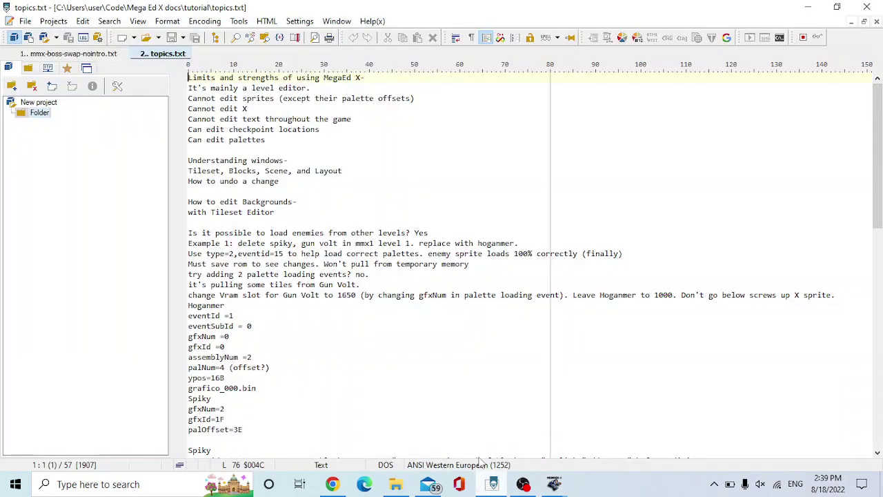
{"action": "left_click", "coordinate": [104, 55]}
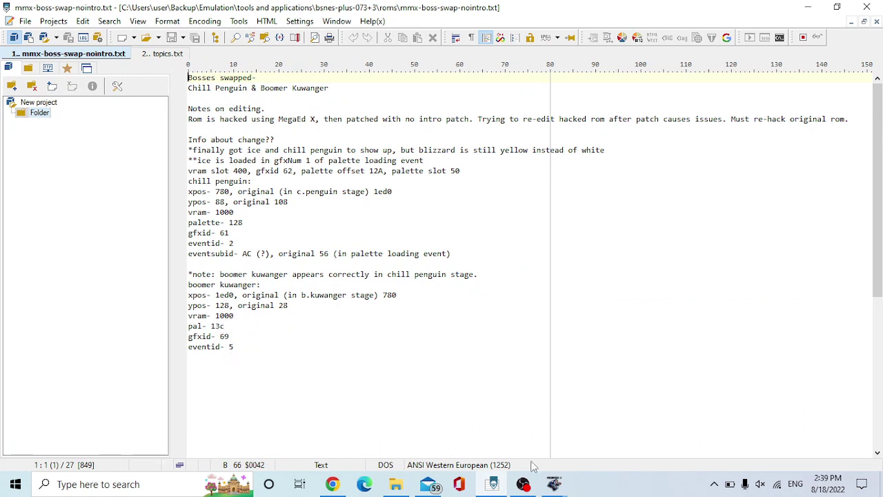
{"action": "left_click", "coordinate": [808, 7]}
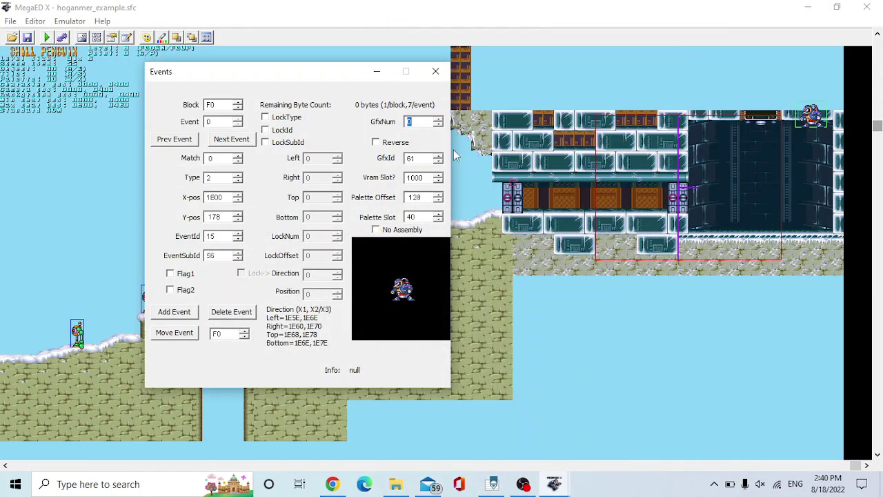
Step: Set the boss door event's GfxId to 69 and its palette offset to 13C for graphics entry 0
{"action": "left_click", "coordinate": [416, 158]}
{"action": "double_click", "coordinate": [416, 158]}
{"action": "type", "text": "69"}
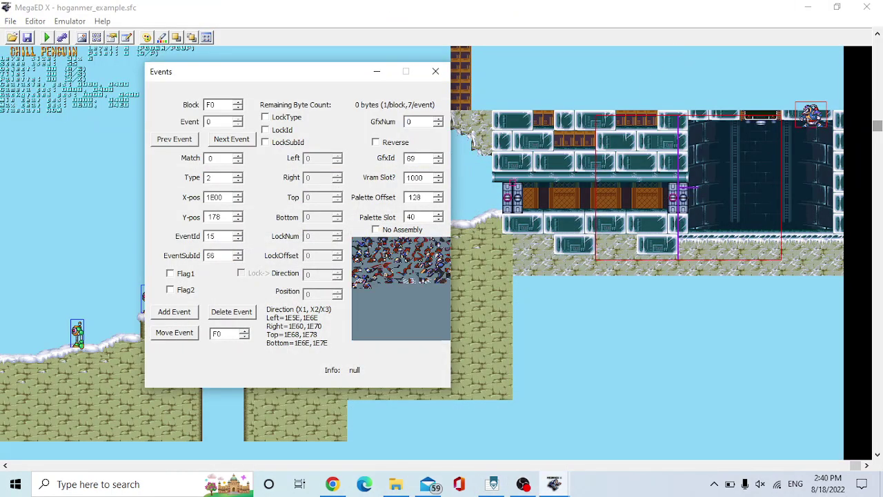
{"action": "double_click", "coordinate": [418, 198]}
{"action": "type", "text": "1"}
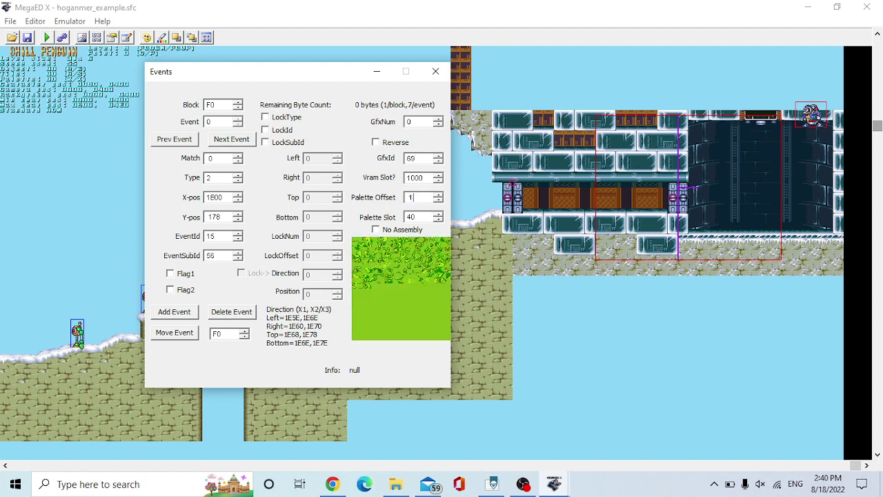
{"action": "type", "text": "3"}
{"action": "type", "text": "0"}
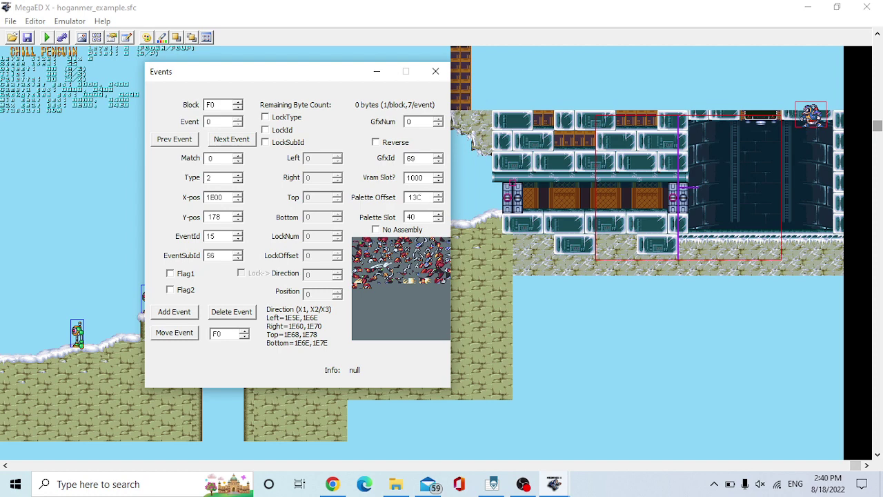
Step: Change the Chill Penguin boss event to Boomer Kuwanger with EventId 5 and set its Y-position to 128
{"action": "left_click", "coordinate": [234, 142]}
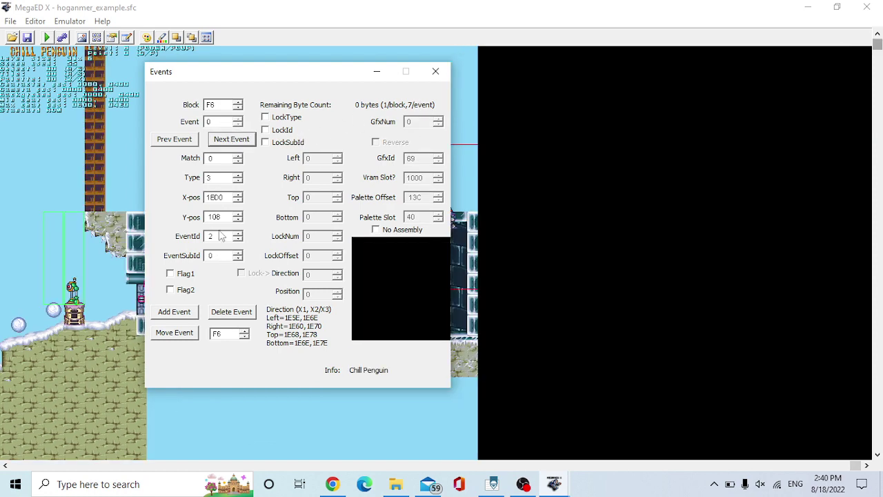
{"action": "left_click_drag", "start_coordinate": [231, 77], "coordinate": [609, 74]}
{"action": "left_click", "coordinate": [593, 232]}
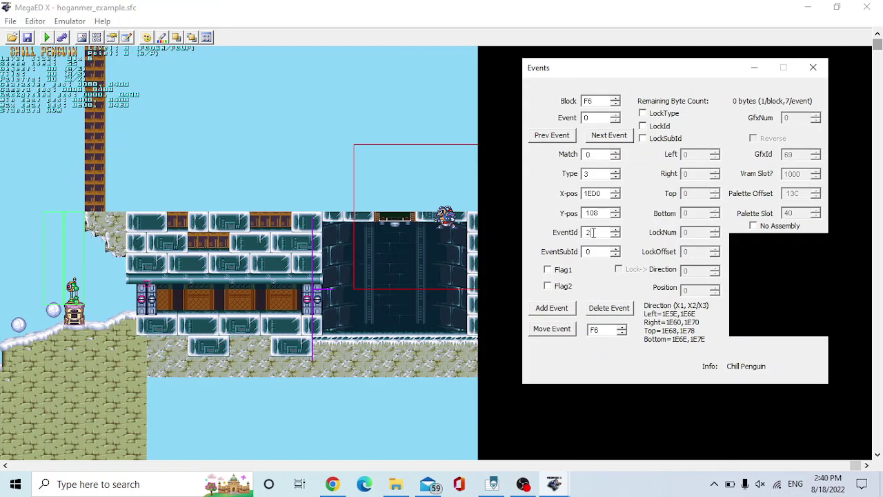
{"action": "double_click", "coordinate": [593, 233]}
{"action": "key", "text": "BackSpace"}
{"action": "type", "text": "5"}
{"action": "double_click", "coordinate": [596, 212]}
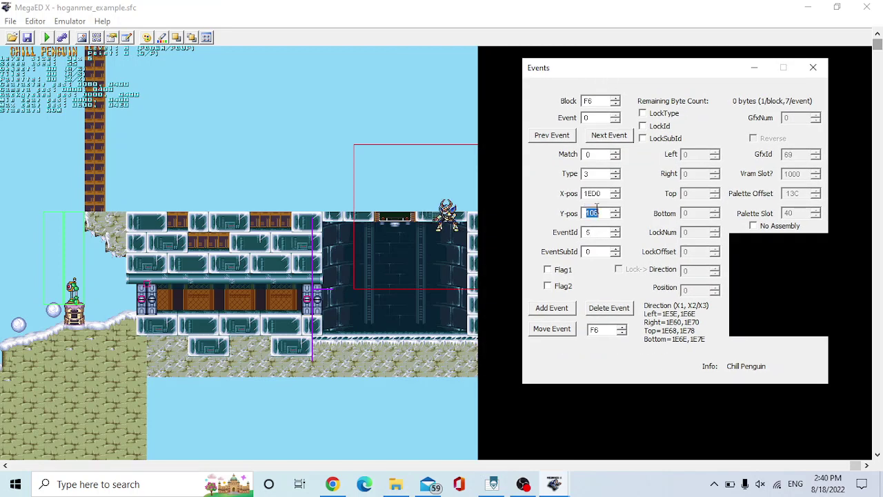
{"action": "type", "text": "128"}
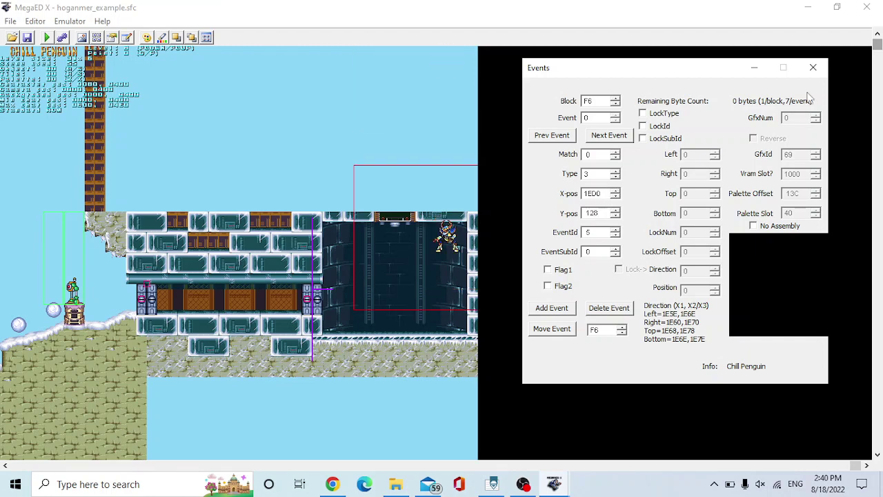
Step: Close the event editor, then save the edited ROM and exit MegaED X
{"action": "left_click", "coordinate": [812, 67]}
{"action": "left_click", "coordinate": [12, 22]}
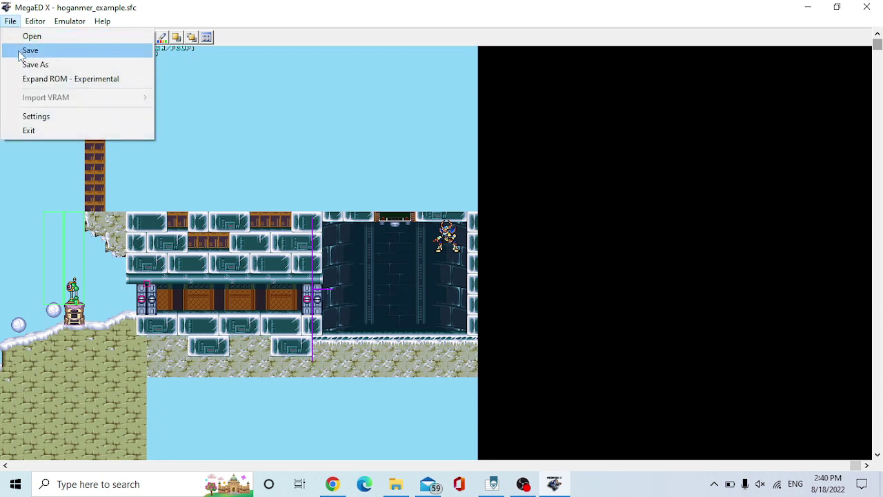
{"action": "left_click", "coordinate": [30, 51]}
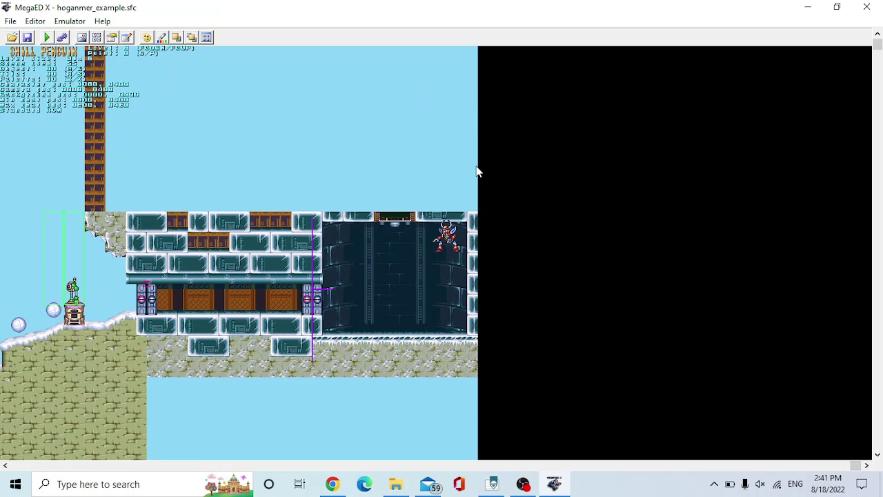
{"action": "left_click", "coordinate": [868, 9]}
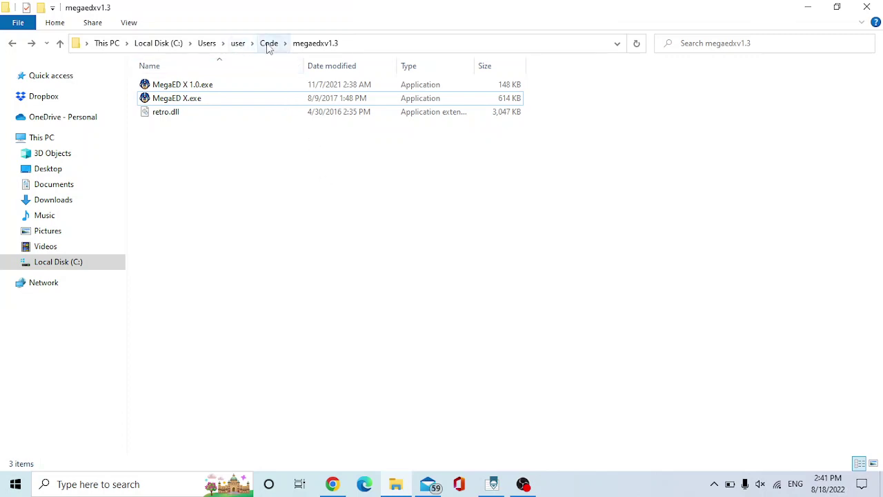
Step: Browse to the asmdev folder under user\Backup\Emulation\tools and applications and launch asmdev.exe
{"action": "left_click", "coordinate": [239, 44]}
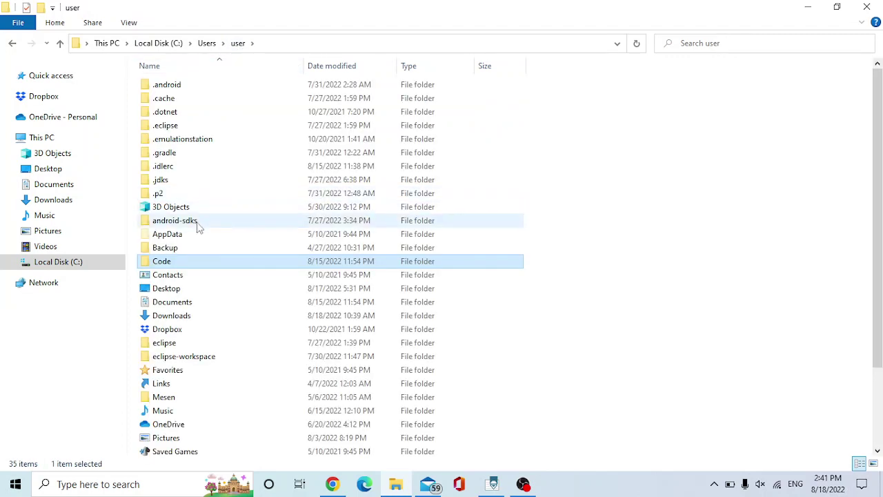
{"action": "double_click", "coordinate": [184, 249]}
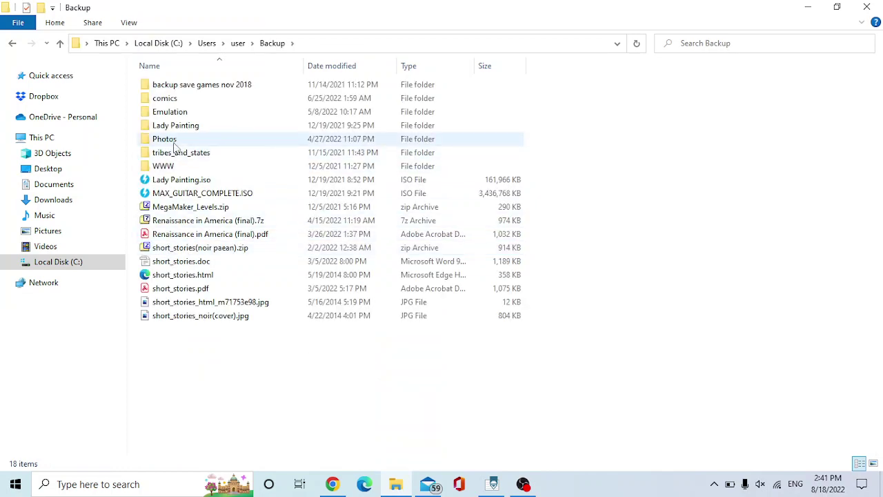
{"action": "double_click", "coordinate": [172, 113]}
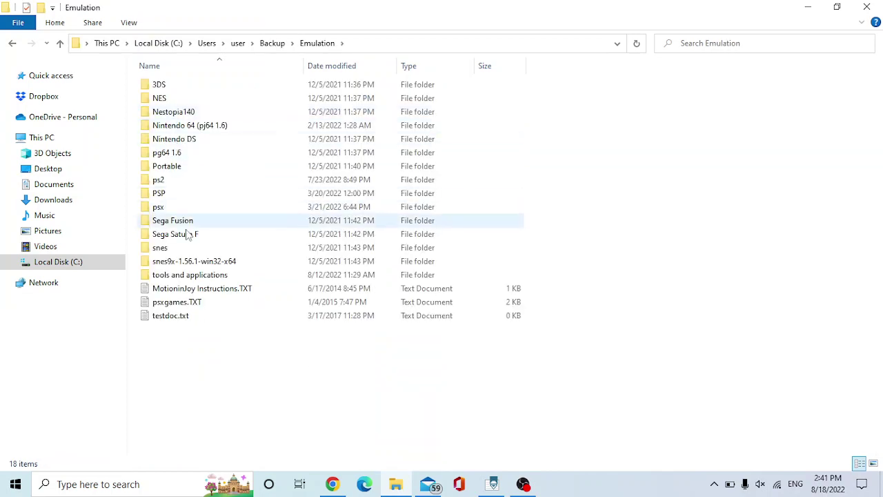
{"action": "double_click", "coordinate": [190, 275]}
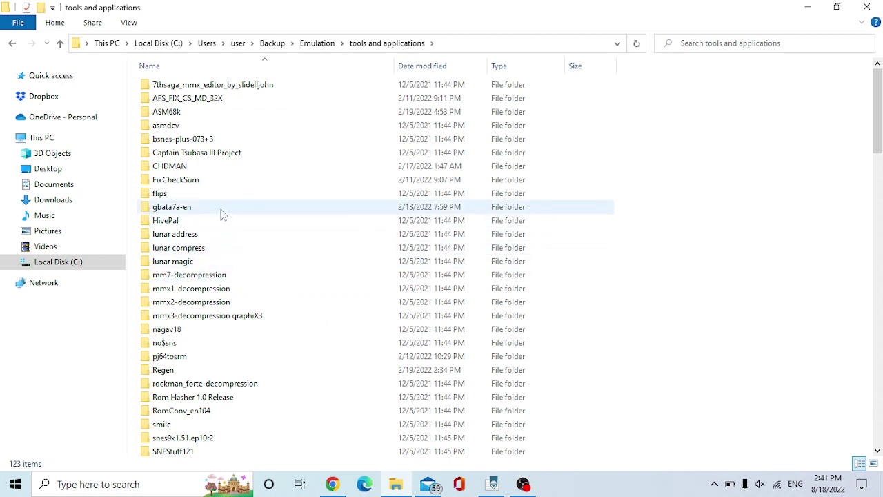
{"action": "scroll", "coordinate": [241, 278], "scroll_direction": "down", "scroll_amount": 1}
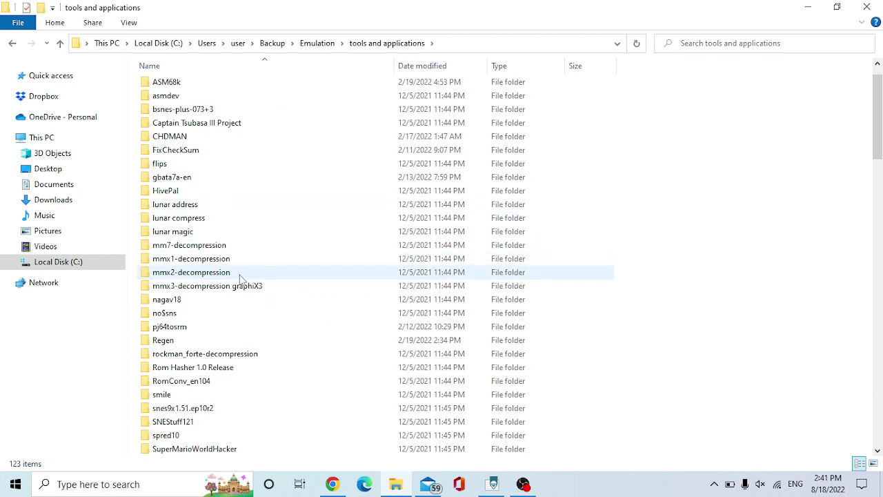
{"action": "scroll", "coordinate": [241, 278], "scroll_direction": "up", "scroll_amount": 1}
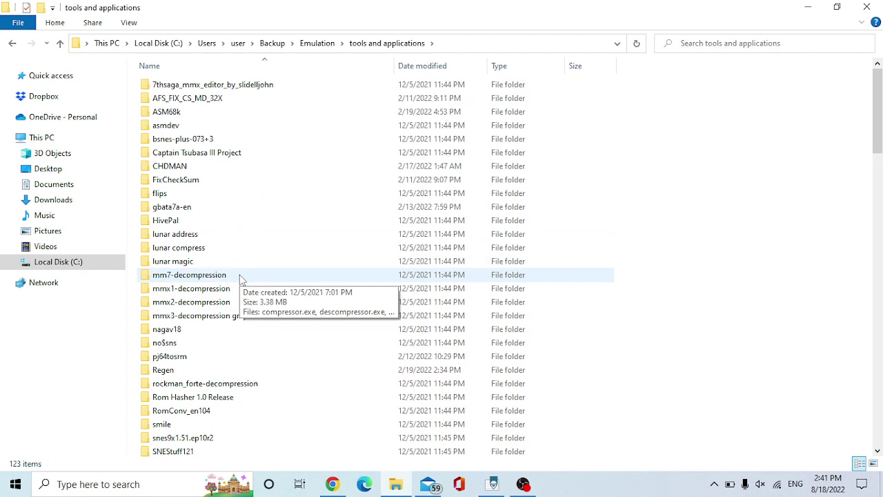
{"action": "double_click", "coordinate": [191, 129]}
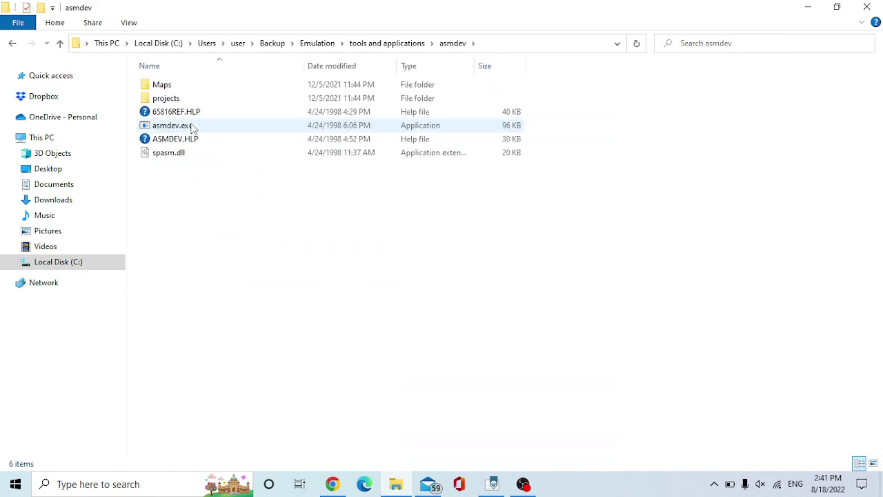
{"action": "double_click", "coordinate": [193, 129]}
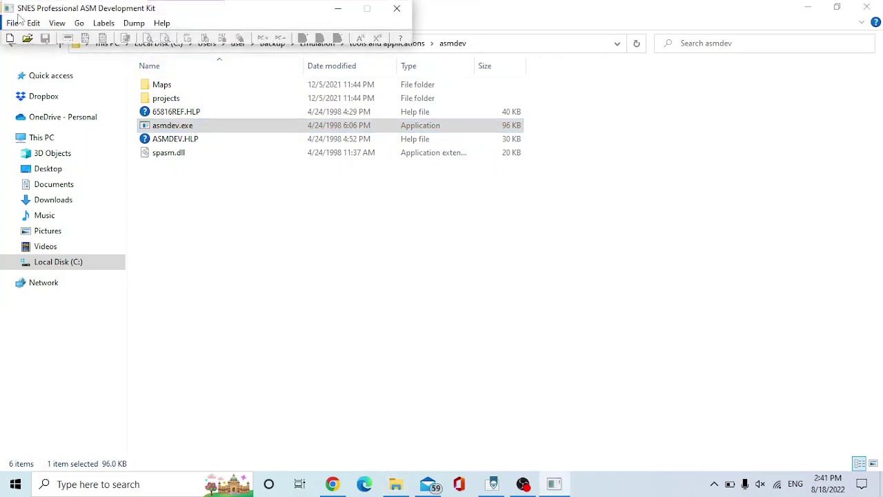
Step: Look through the ROM files offered for a new project without choosing one, and close the SNES Professional ASM Development Kit
{"action": "left_click", "coordinate": [12, 24]}
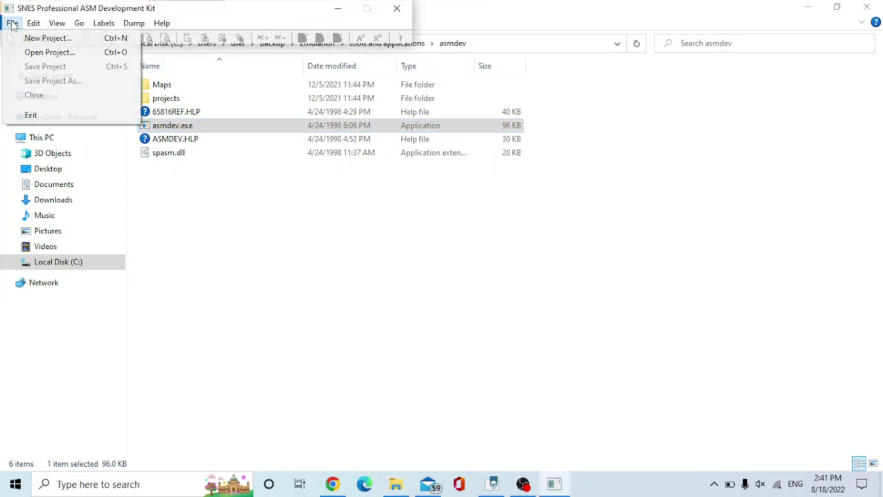
{"action": "left_click", "coordinate": [49, 39]}
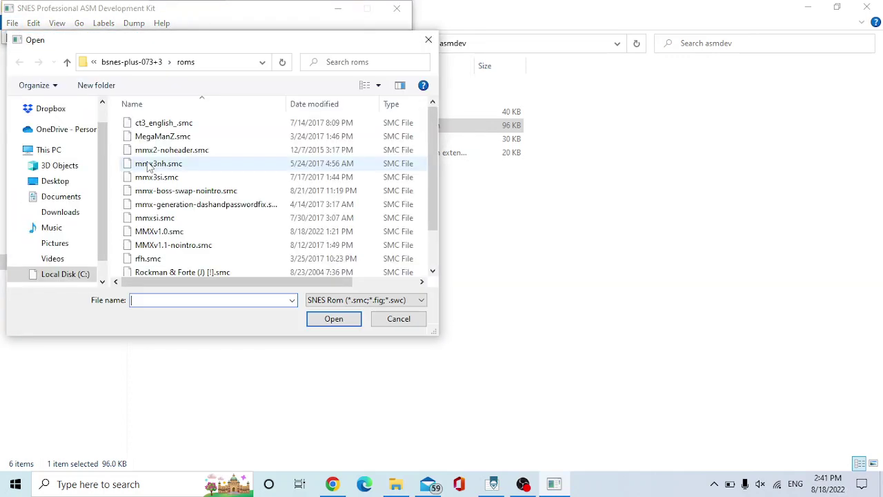
{"action": "scroll", "coordinate": [158, 176], "scroll_direction": "down", "scroll_amount": 1}
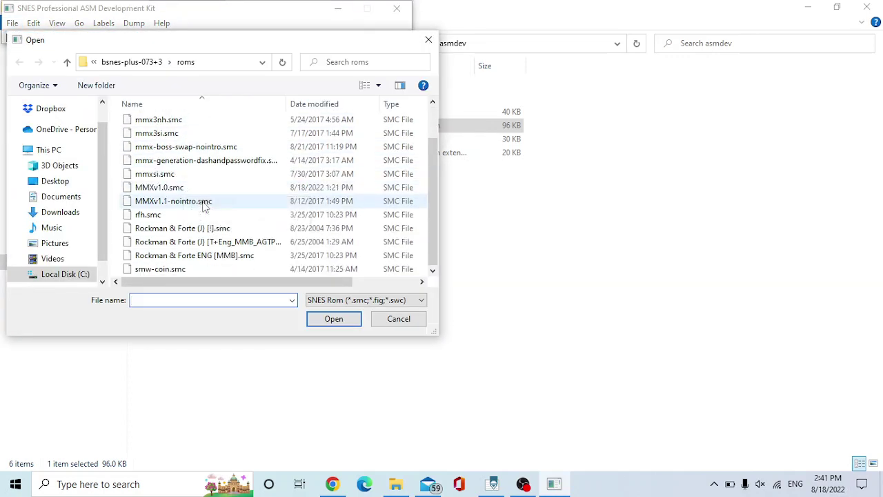
{"action": "scroll", "coordinate": [204, 207], "scroll_direction": "up", "scroll_amount": 1}
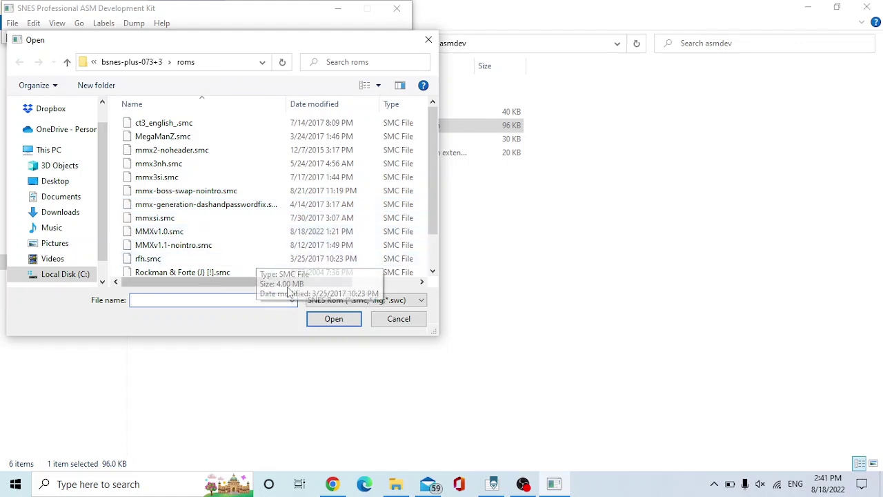
{"action": "left_click", "coordinate": [399, 319]}
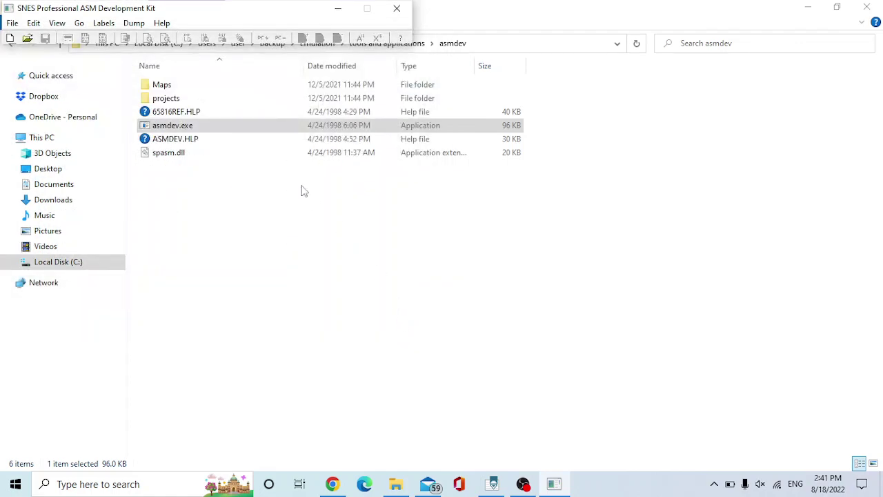
{"action": "left_click", "coordinate": [397, 10]}
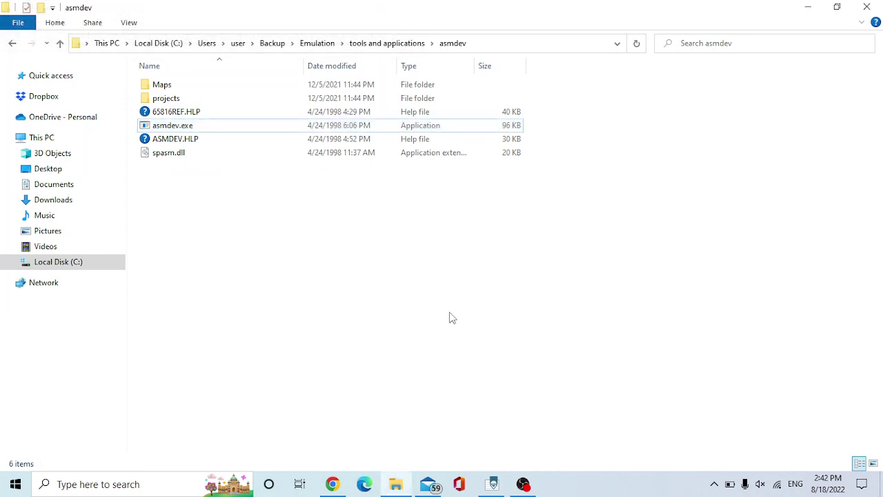